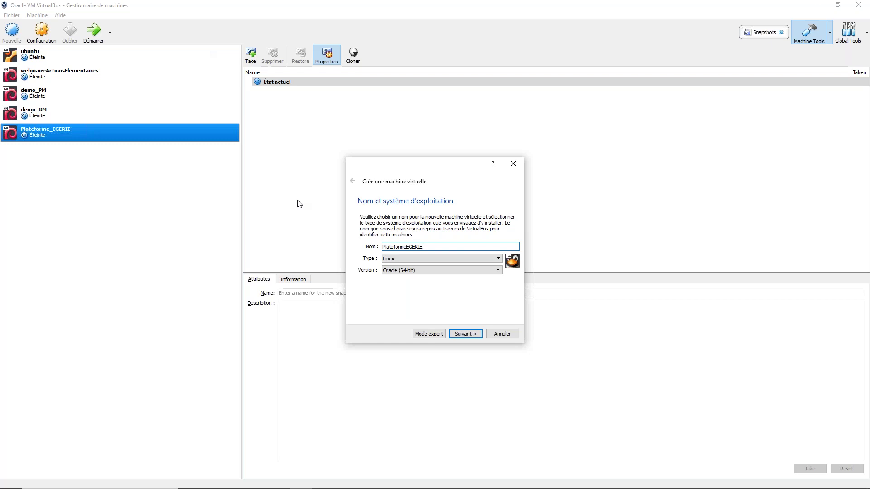
# Step: Pick Debian (64-bit) from the Linux version list and advance to the memory step
pyautogui.click(435, 271)
pyautogui.scroll(4, 443, 294)
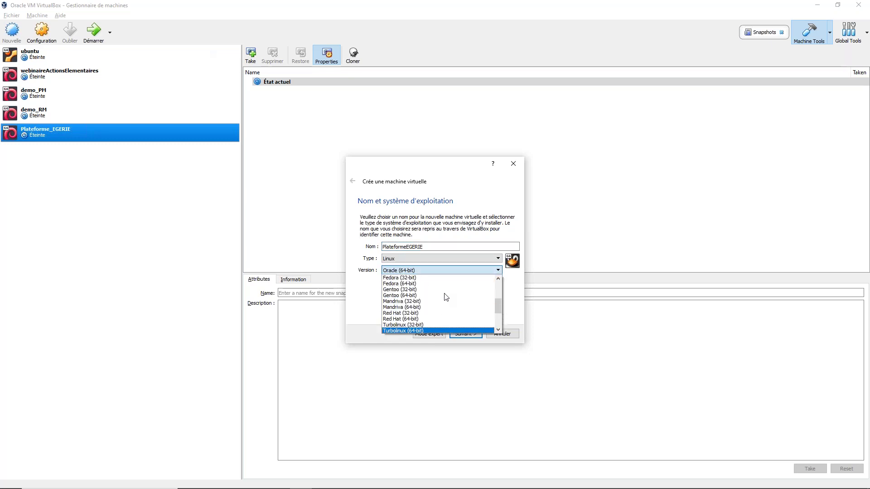
pyautogui.click(427, 296)
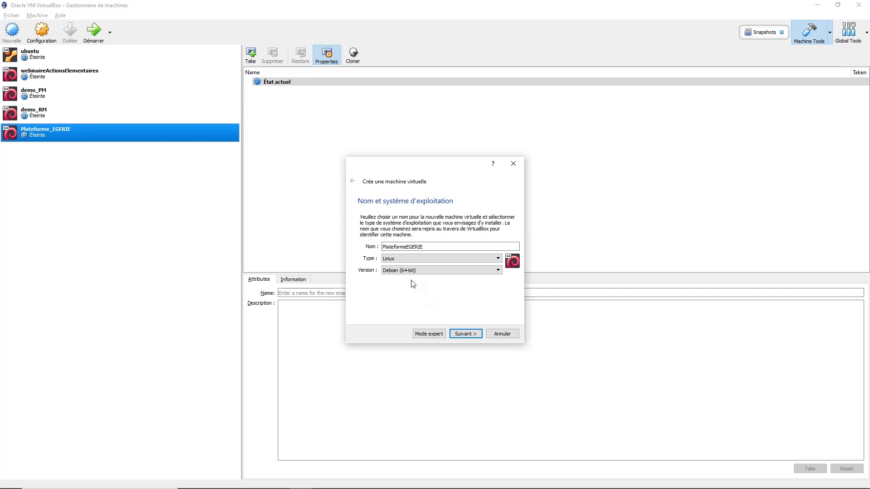
pyautogui.click(479, 335)
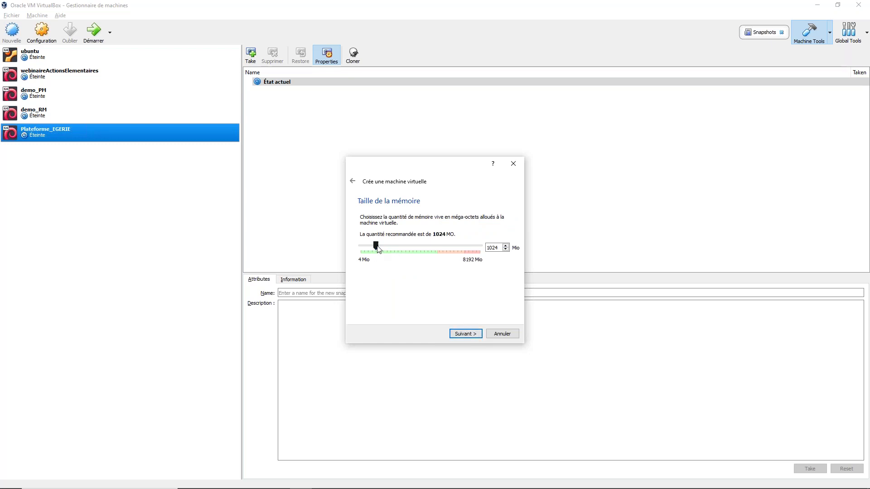
# Step: Allocate about 1838 Mio of memory and proceed to the hard disk step
pyautogui.moveTo(376, 246); pyautogui.dragTo(392, 245)
pyautogui.click(466, 334)
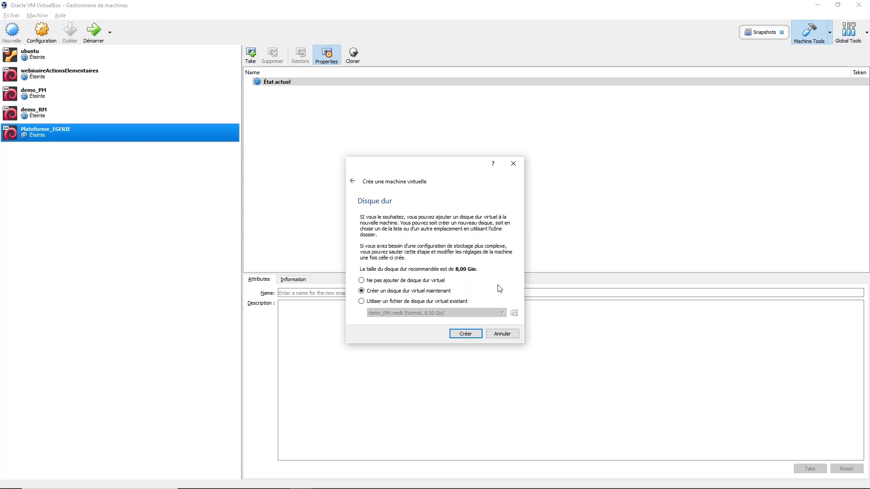
# Step: Create a new 8,00 Gio VDI virtual disk with default storage, completing PlateformeEGERIE
pyautogui.click(470, 336)
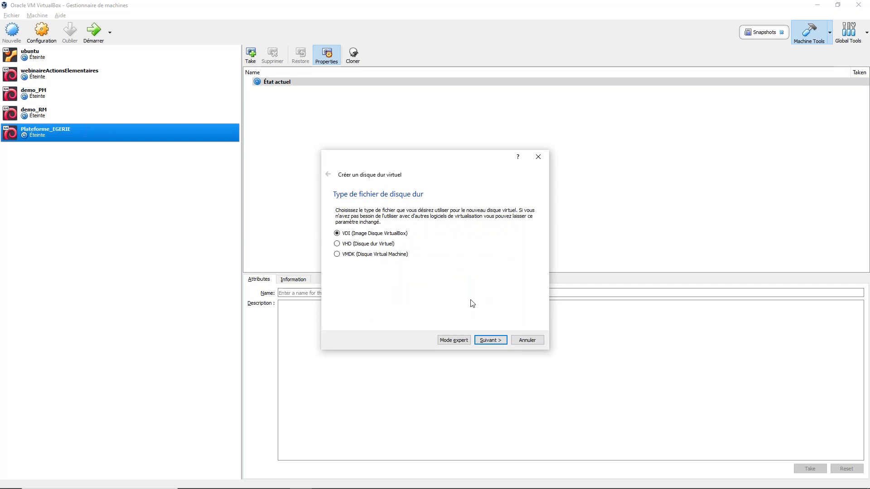
pyautogui.click(485, 343)
pyautogui.click(485, 343)
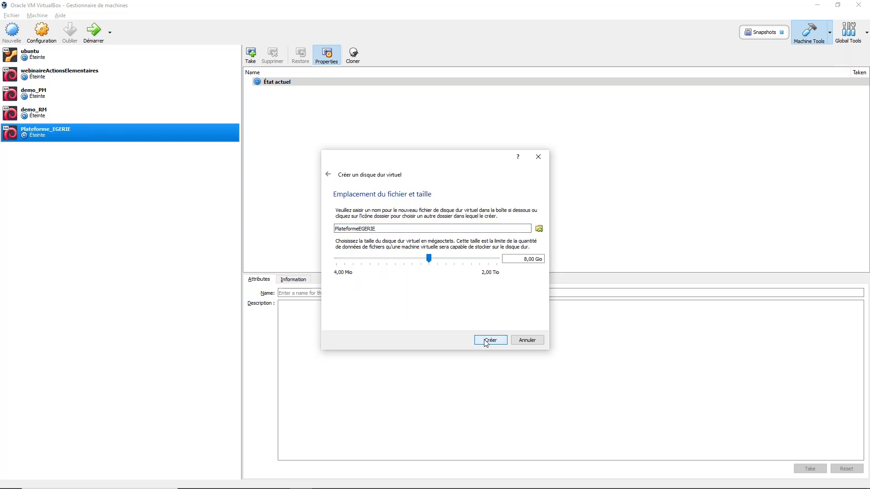
pyautogui.click(485, 343)
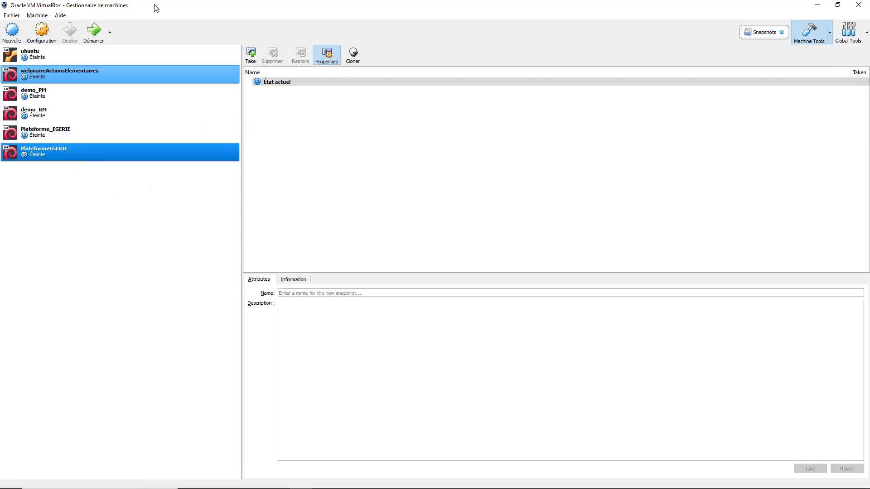
# Step: In PlateformeEGERIE's System settings, set memory to 4096 Mo and processors to 2
pyautogui.click(44, 32)
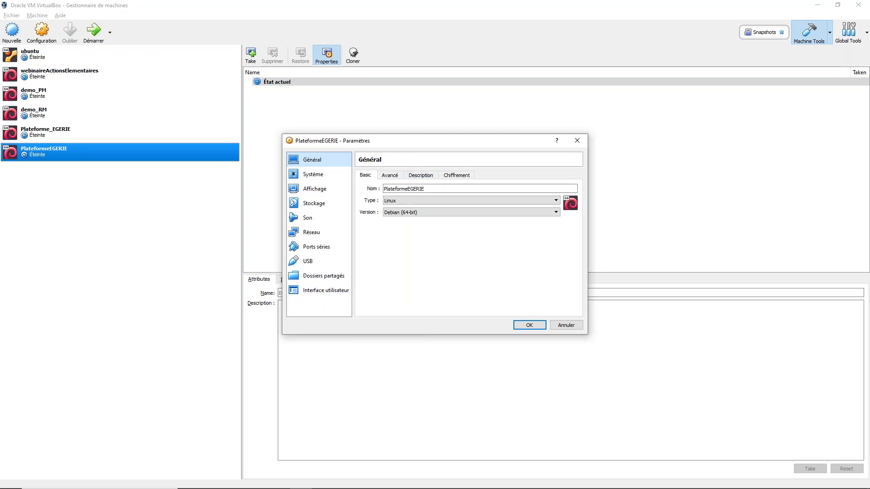
pyautogui.doubleClick(416, 188)
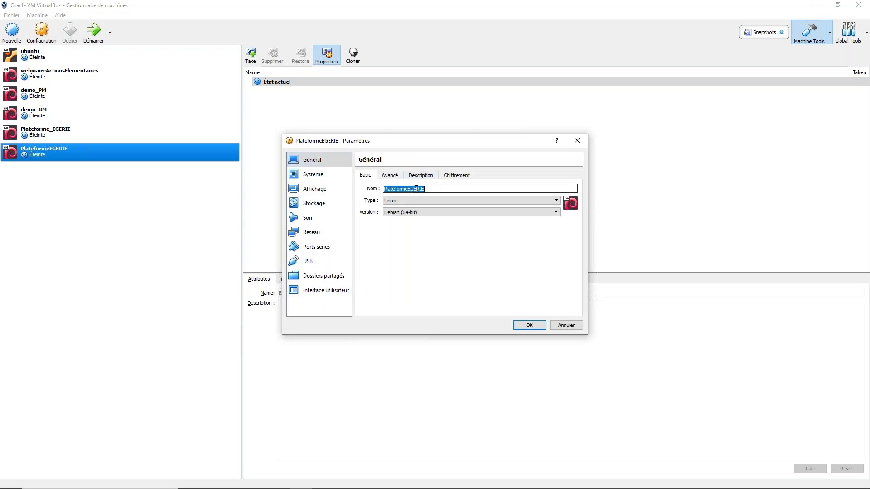
pyautogui.click(440, 188)
pyautogui.click(333, 178)
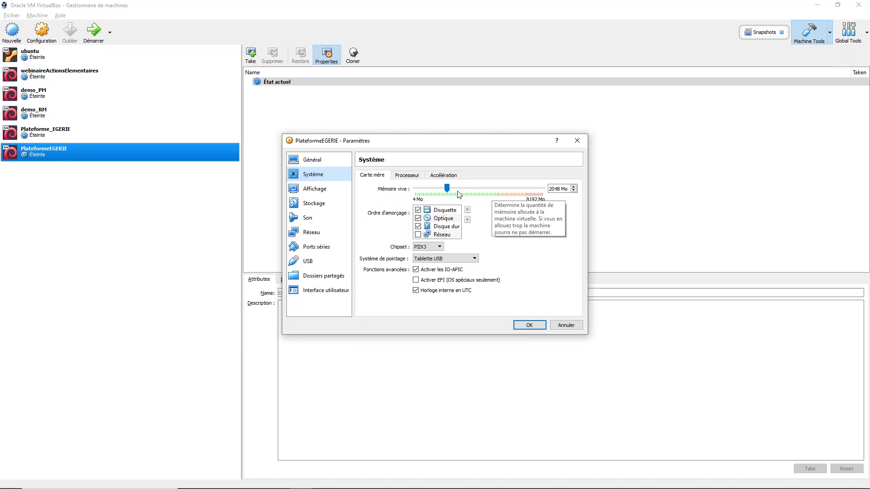
pyautogui.moveTo(447, 188); pyautogui.dragTo(479, 188)
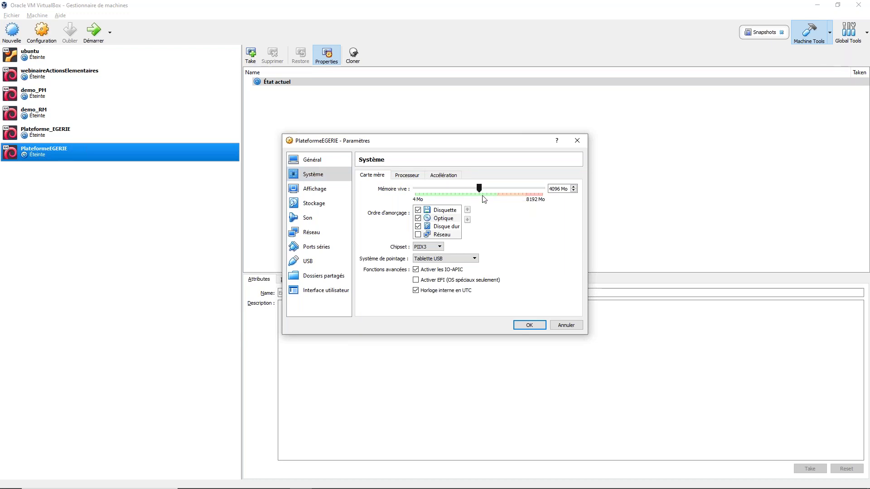
pyautogui.click(420, 177)
pyautogui.click(574, 186)
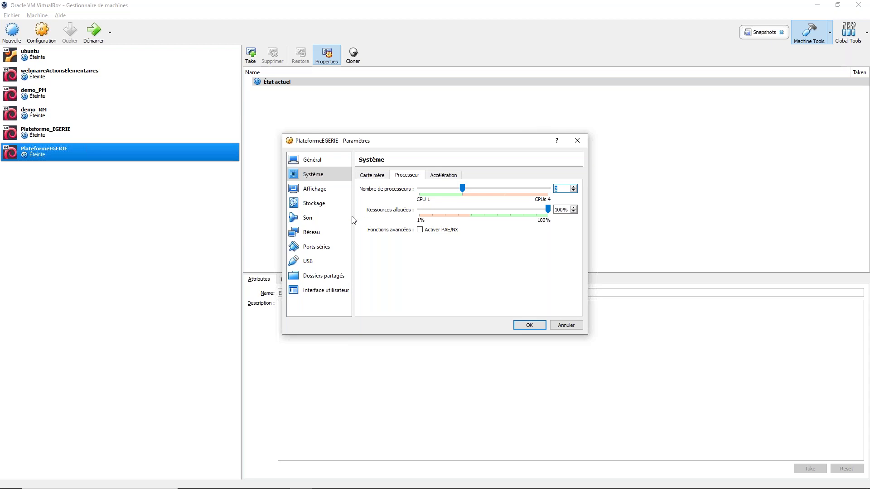
# Step: Set Carte 1's access mode to Réseau privé hôte (host-only) and save the settings
pyautogui.click(336, 233)
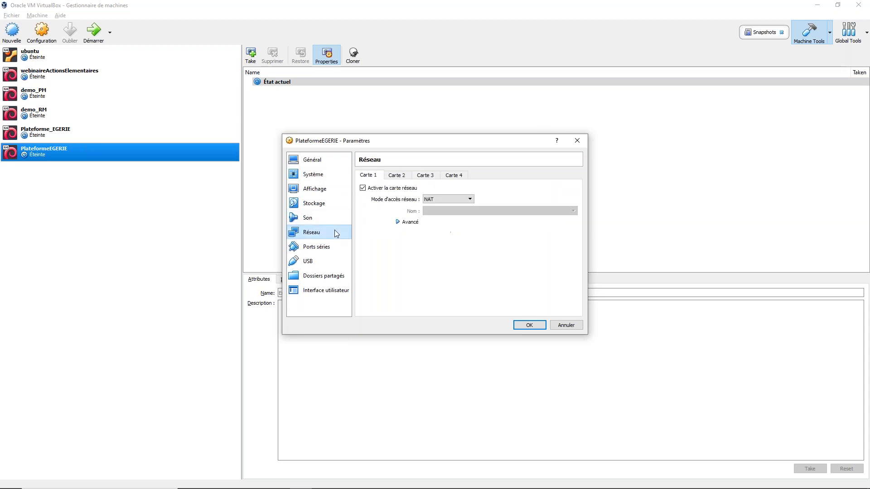
pyautogui.click(465, 199)
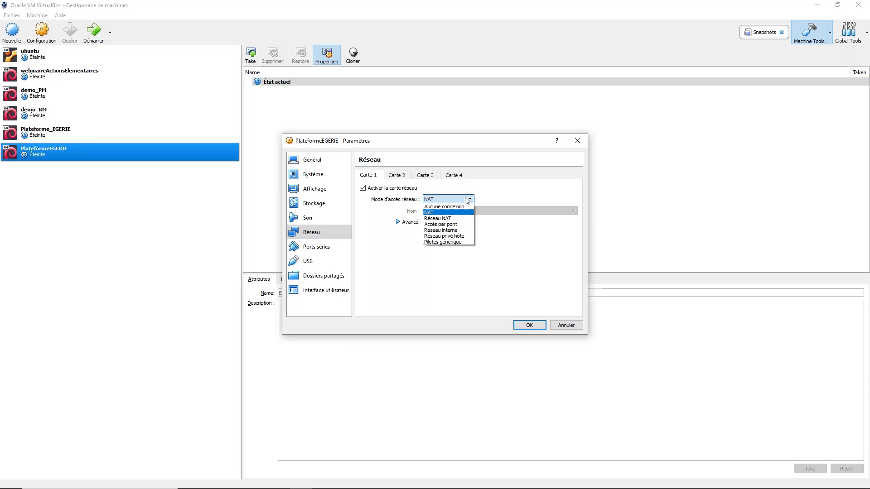
pyautogui.click(455, 236)
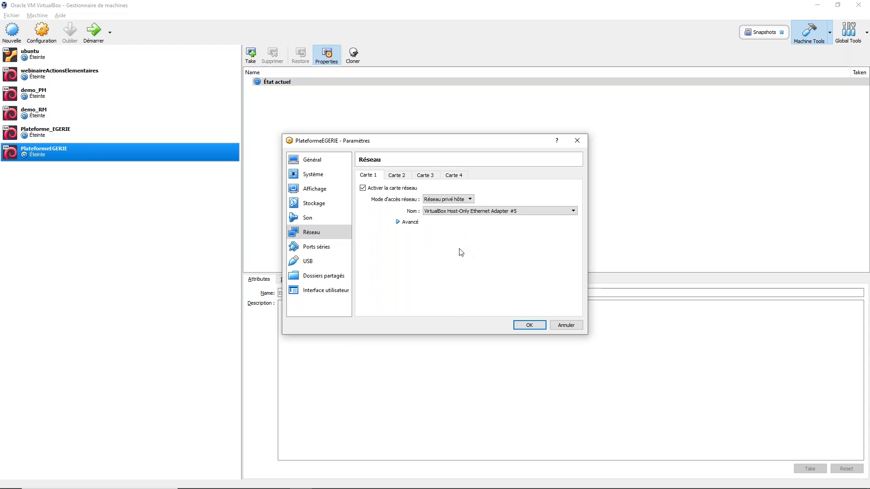
pyautogui.click(458, 201)
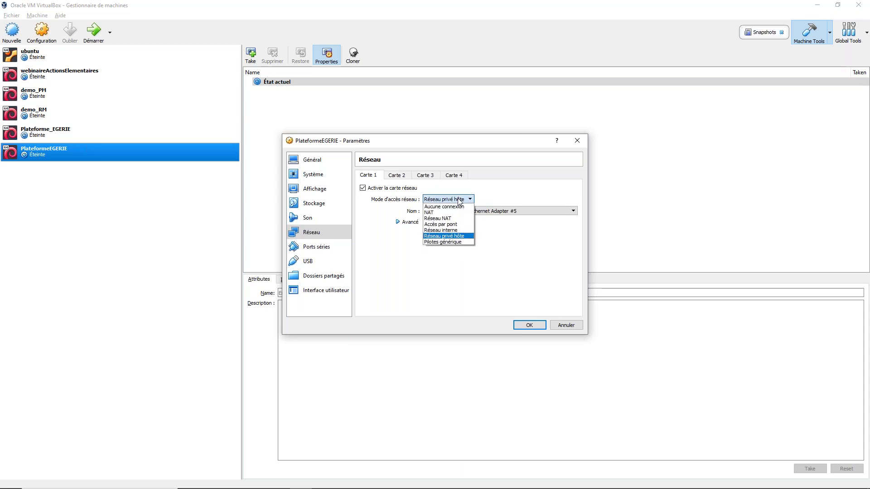
pyautogui.click(459, 201)
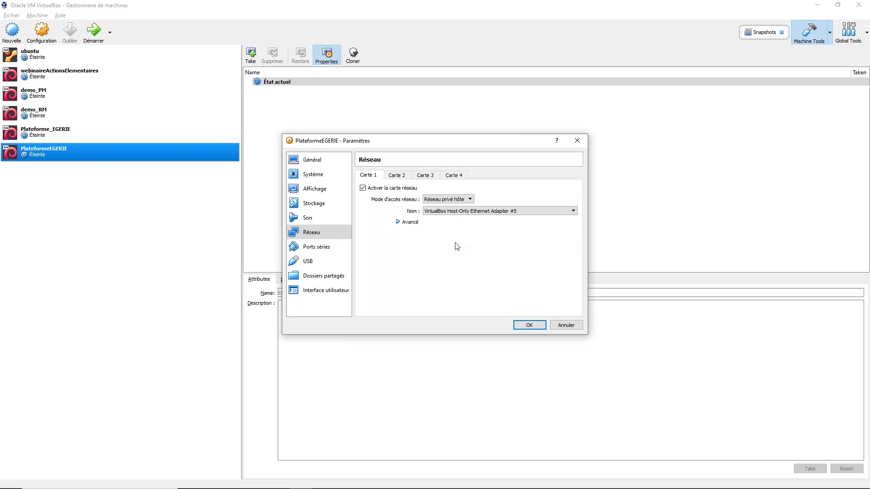
pyautogui.click(450, 200)
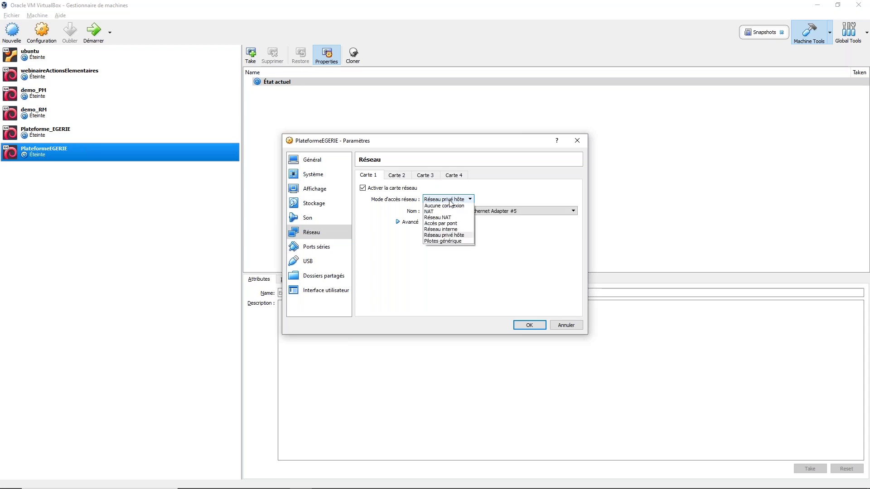
pyautogui.click(449, 224)
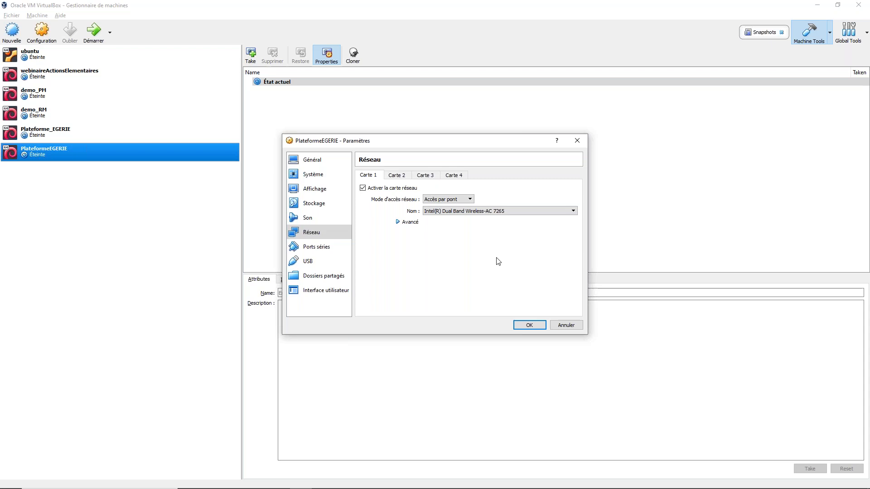
pyautogui.click(462, 199)
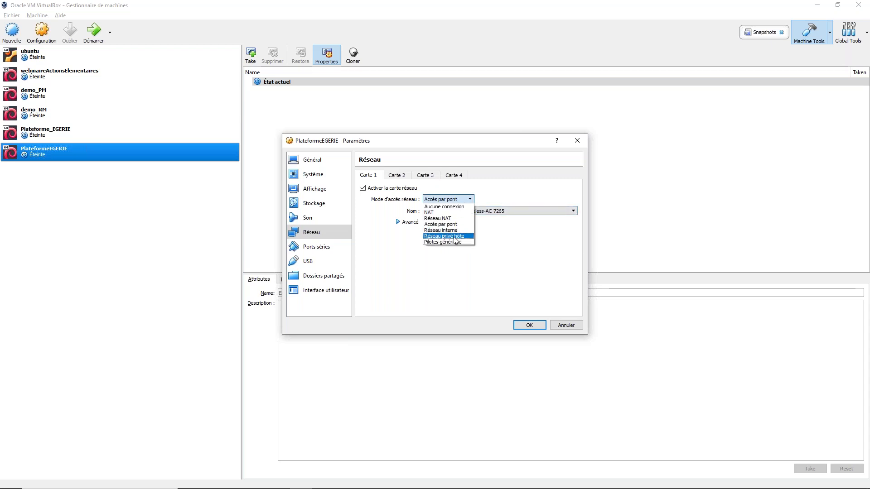
pyautogui.click(455, 236)
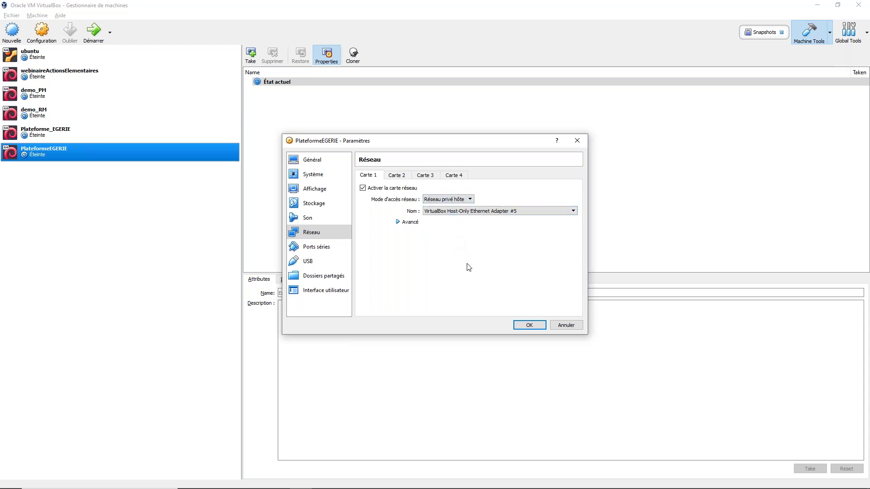
pyautogui.click(525, 326)
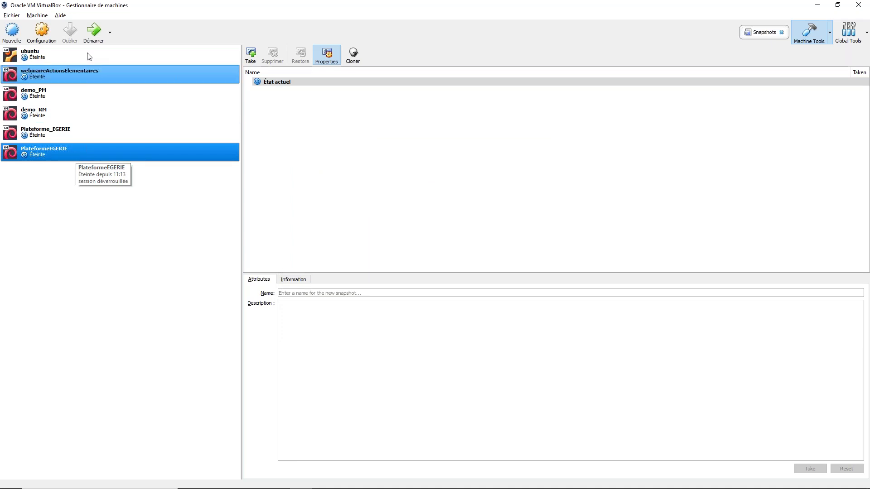
# Step: Launch PlateformeEGERIE with EGERIE_Platform_3.1.iso (446,00 Mio) selected as its boot disk
pyautogui.click(94, 32)
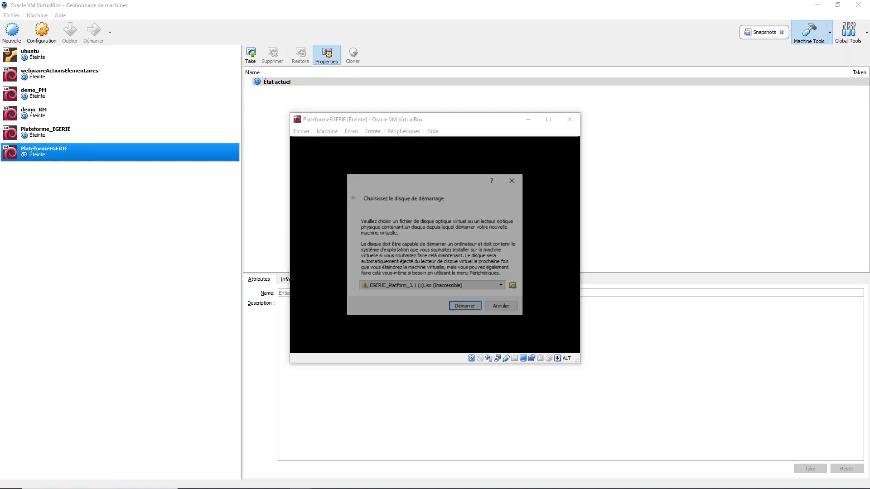
pyautogui.click(514, 286)
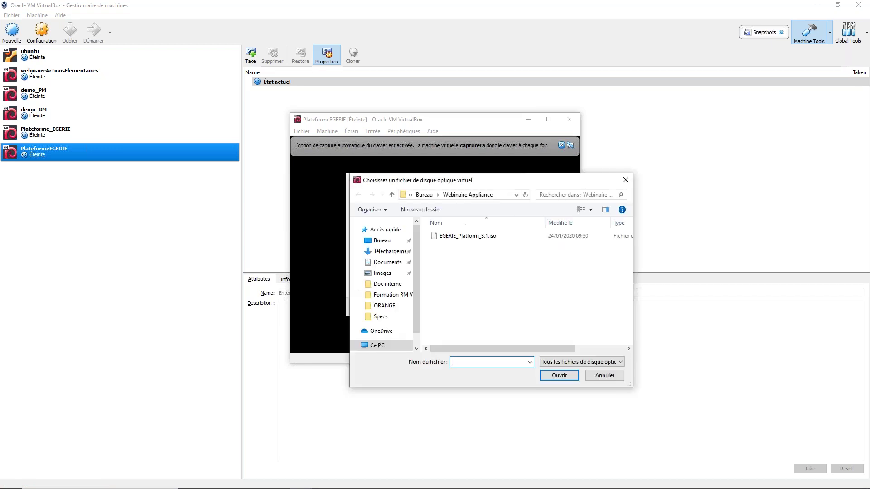
pyautogui.click(485, 237)
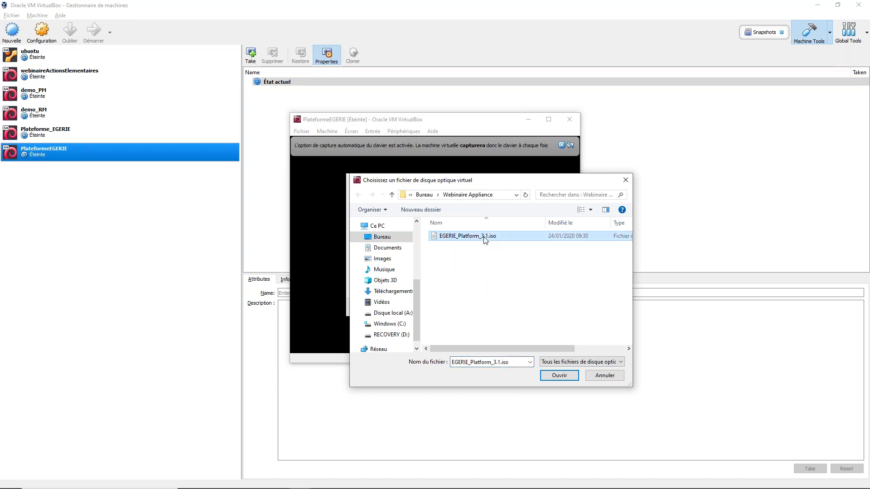
pyautogui.click(564, 379)
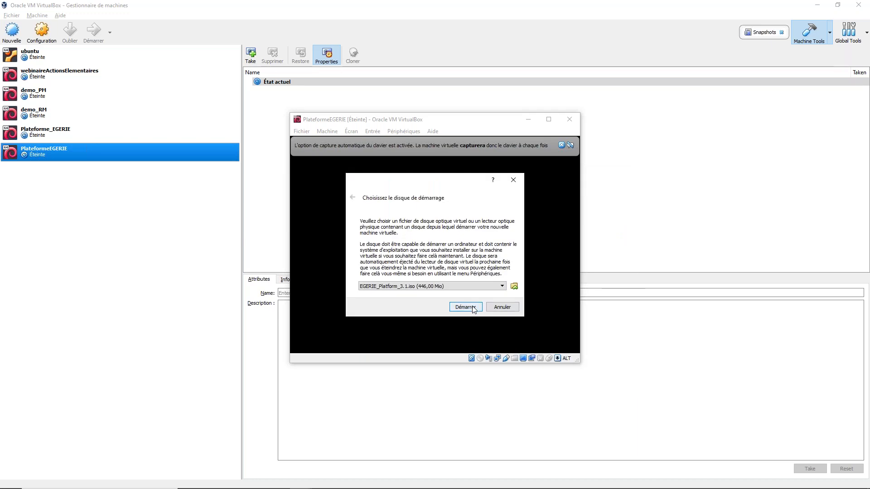
# Step: Boot from the ISO into the Debian installer, then close the VM saving its state
pyautogui.click(466, 307)
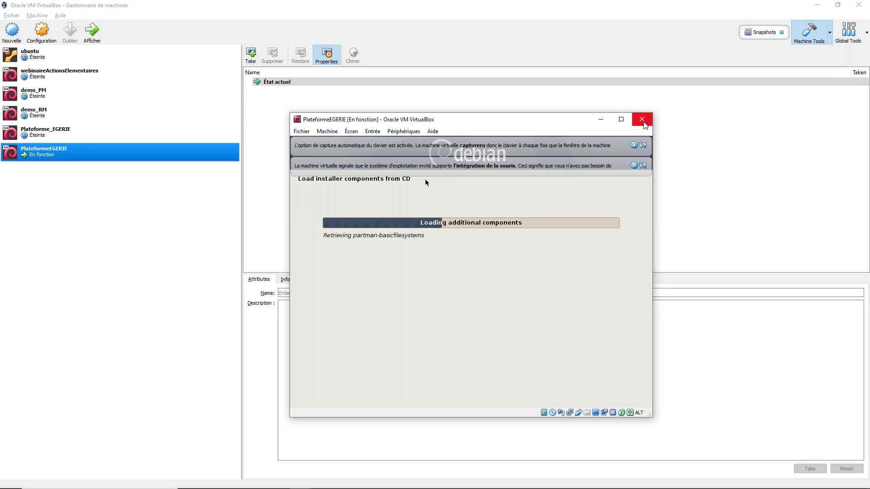
pyautogui.click(640, 125)
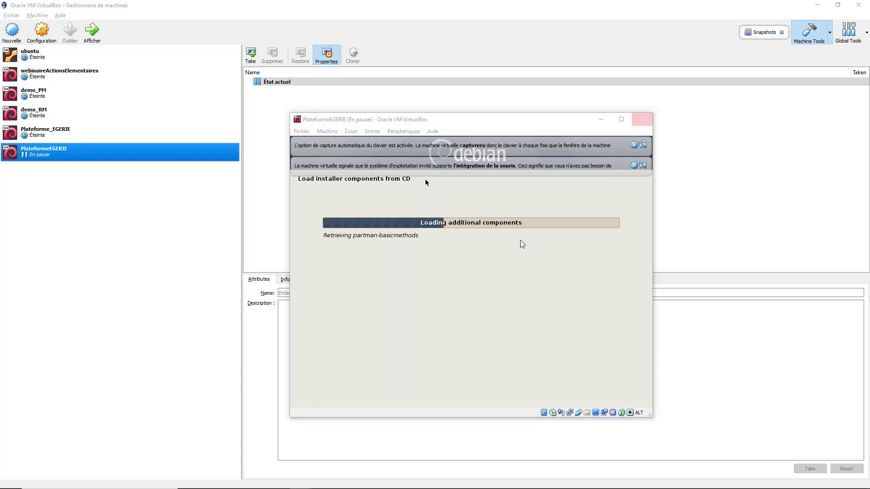
pyautogui.click(448, 294)
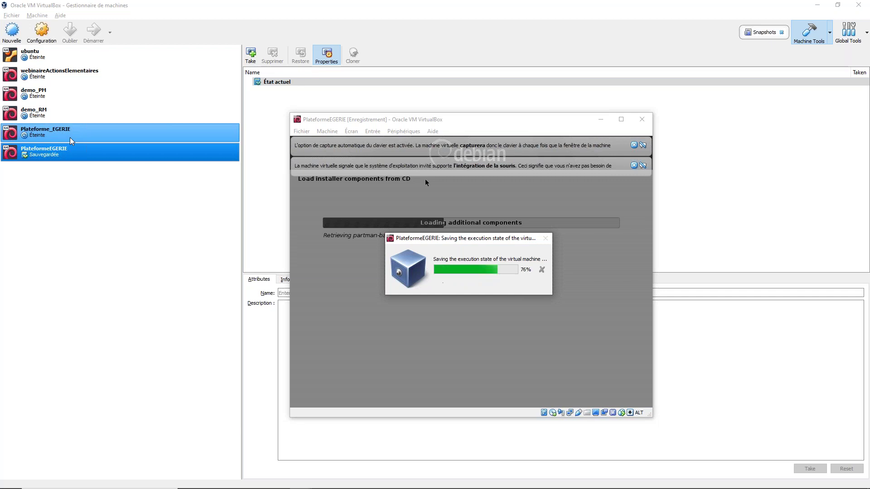
# Step: Start the Plateforme_EGERIE appliance and dismiss the keyboard-capture notice while it boots
pyautogui.click(70, 137)
pyautogui.click(91, 39)
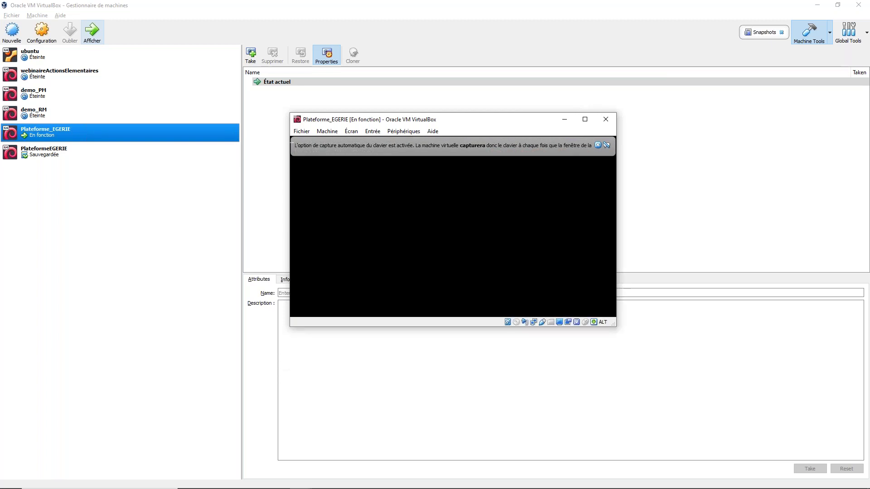
pyautogui.click(597, 146)
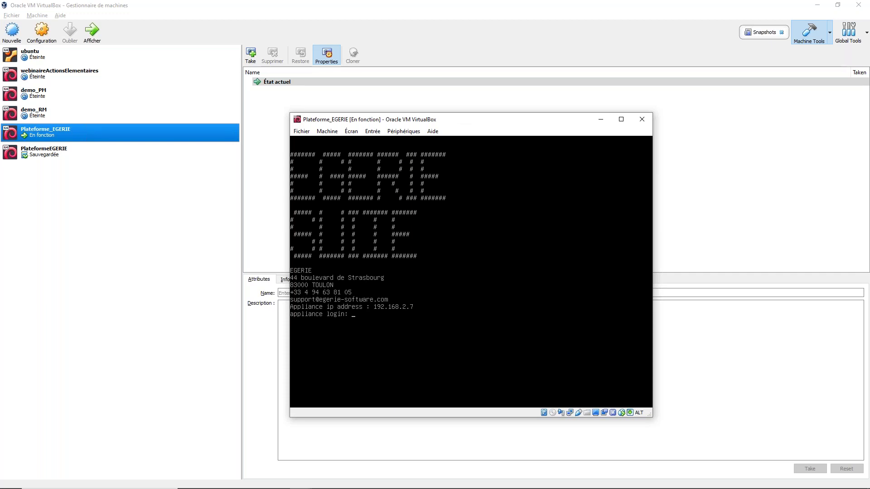
# Step: Show the Installation slide in the PowerPoint slideshow, then return to the appliance console
pyautogui.click(479, 8)
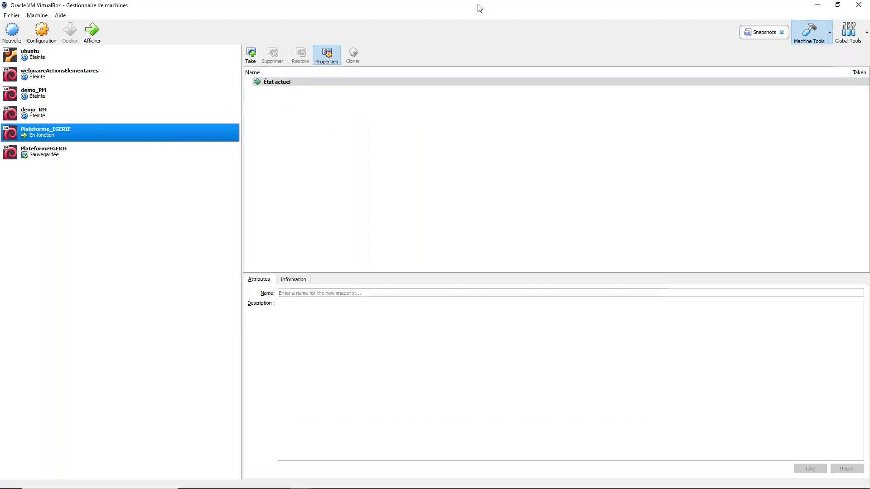
pyautogui.hotkey('alt', 'Tab')
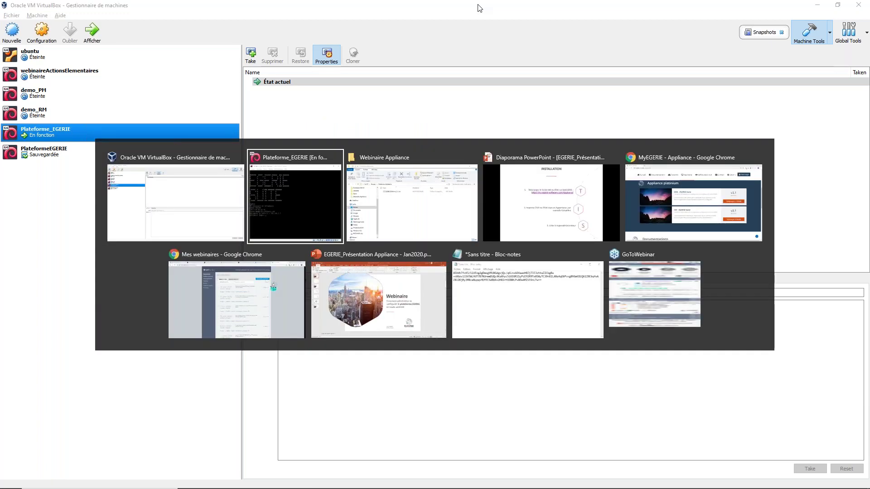
pyautogui.click(511, 203)
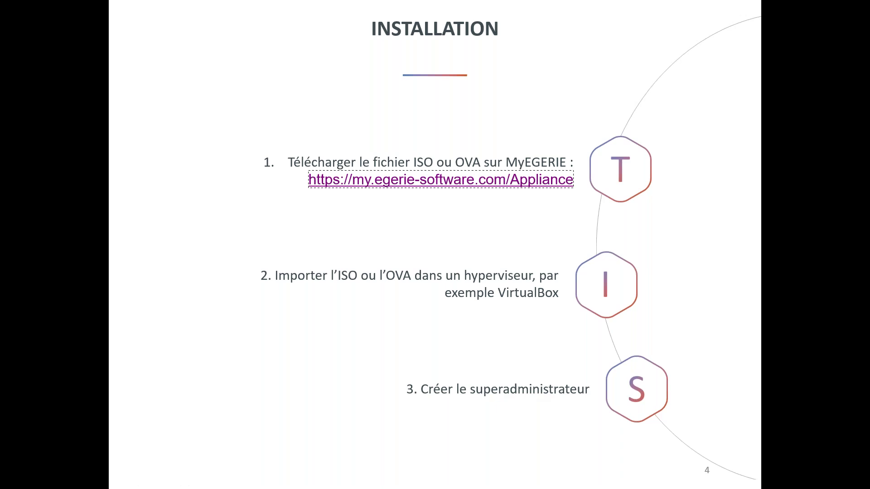
pyautogui.hotkey('alt', 'Tab')
pyautogui.hotkey('alt', 'Tab')
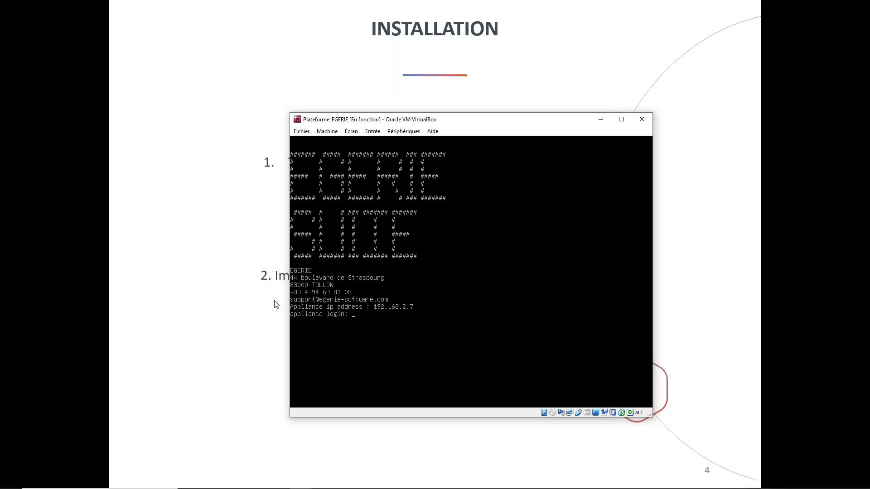
# Step: Bring up the MyEGERIE Appliance download page in Chrome from the taskbar
pyautogui.moveTo(291, 486)
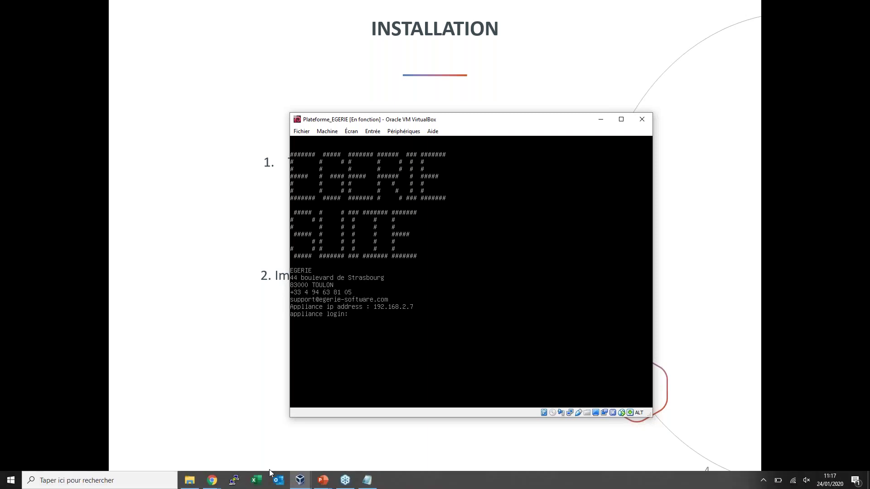
pyautogui.moveTo(216, 485)
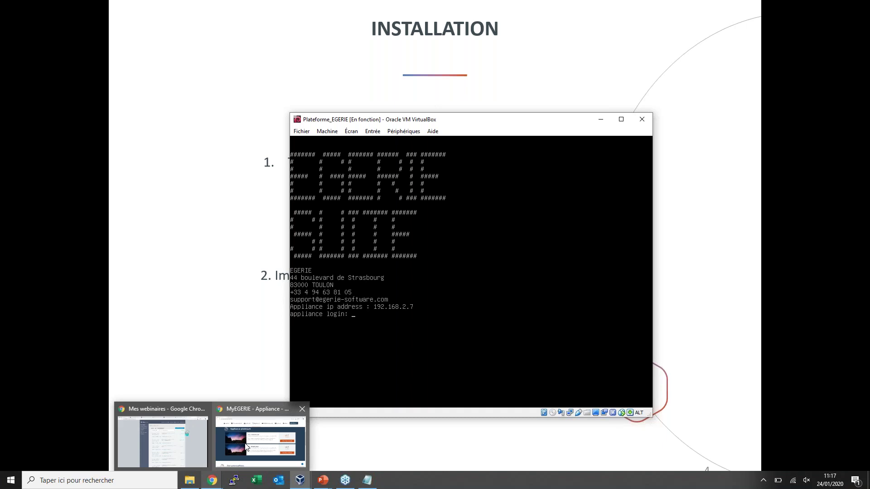
pyautogui.moveTo(246, 447)
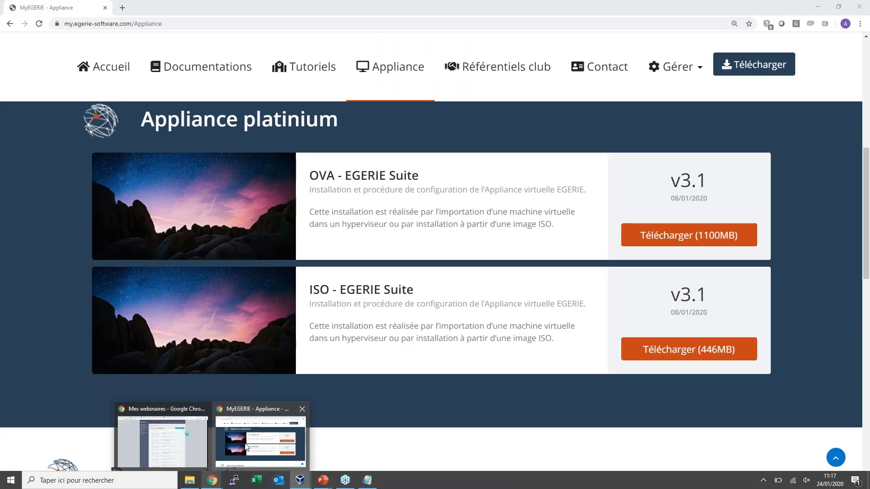
pyautogui.click(246, 447)
pyautogui.click(123, 9)
# Step: Load 192.168.2.7 and bypass the certificate warning to reach the EGERIE installation page
pyautogui.write('192.168.2.')
pyautogui.press('BackSpace')
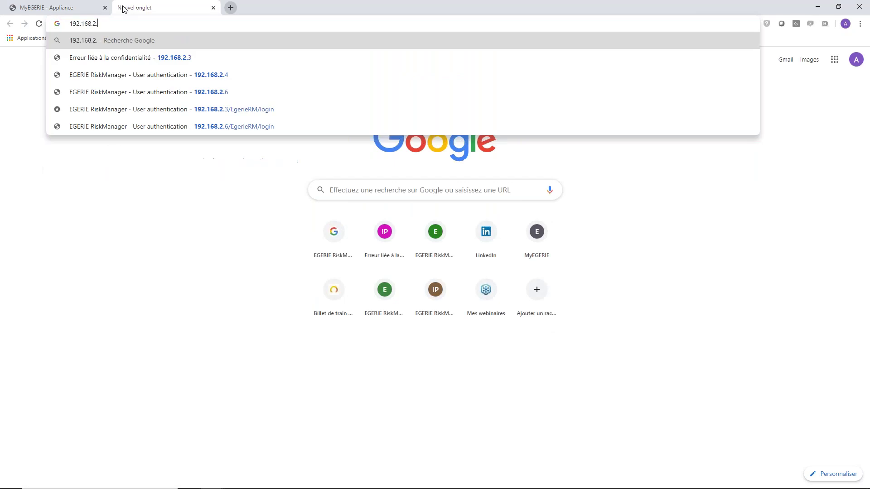
pyautogui.write('7')
pyautogui.press('Return')
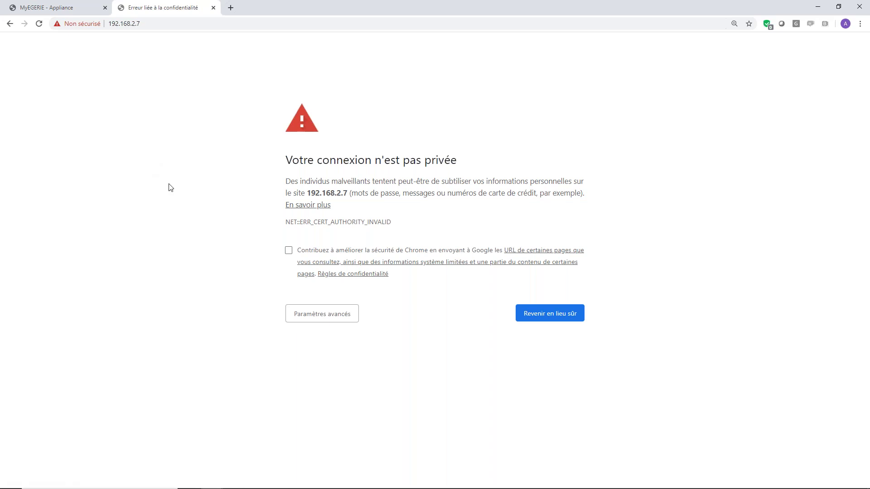
pyautogui.press('F5')
pyautogui.click(334, 317)
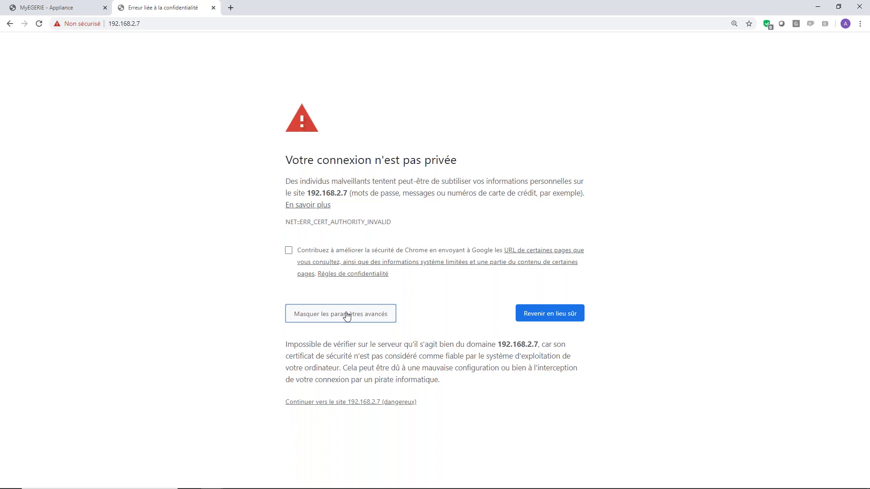
pyautogui.click(356, 403)
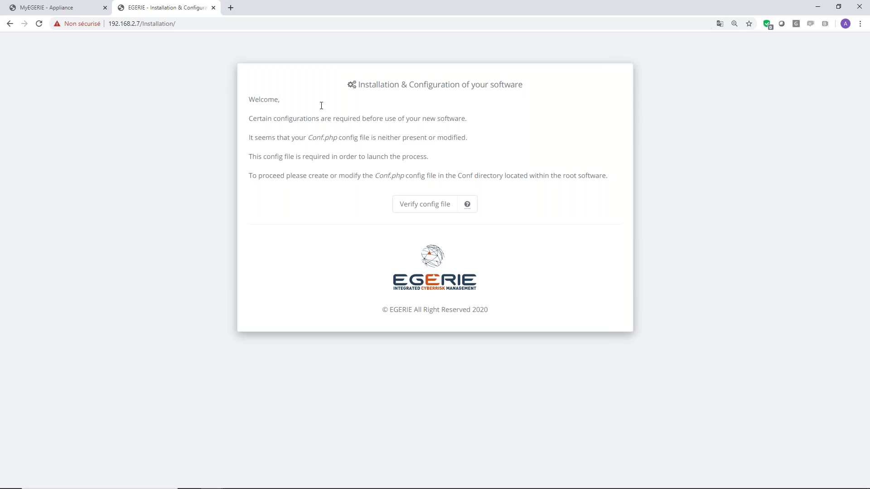
# Step: Run the Conf.php config file check, then continue to the RiskManager licence agreement
pyautogui.tripleClick(436, 83)
pyautogui.click(271, 101)
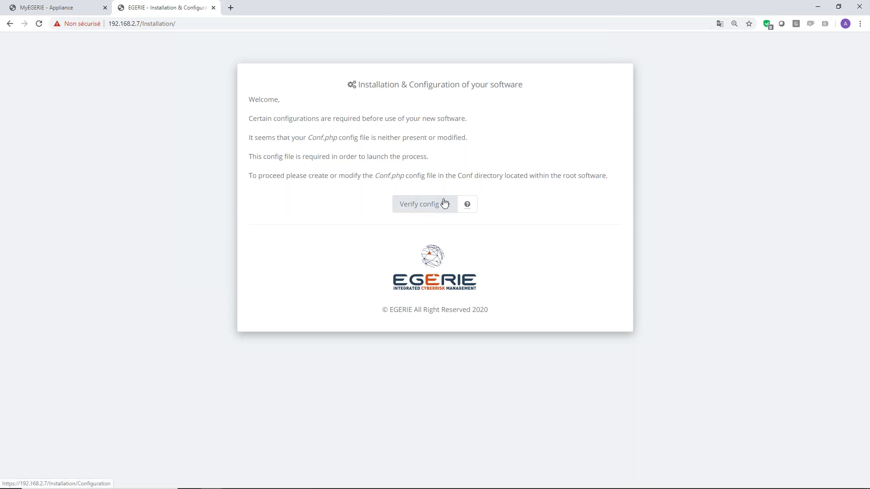
pyautogui.click(409, 206)
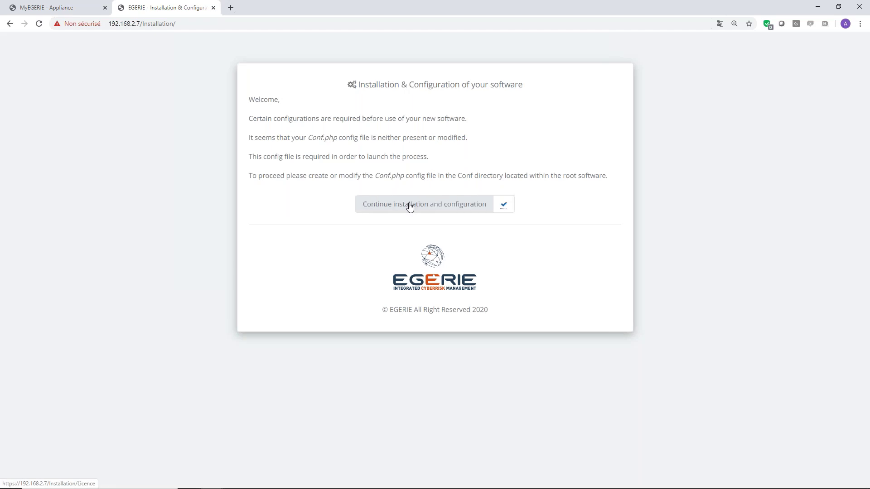
pyautogui.click(439, 207)
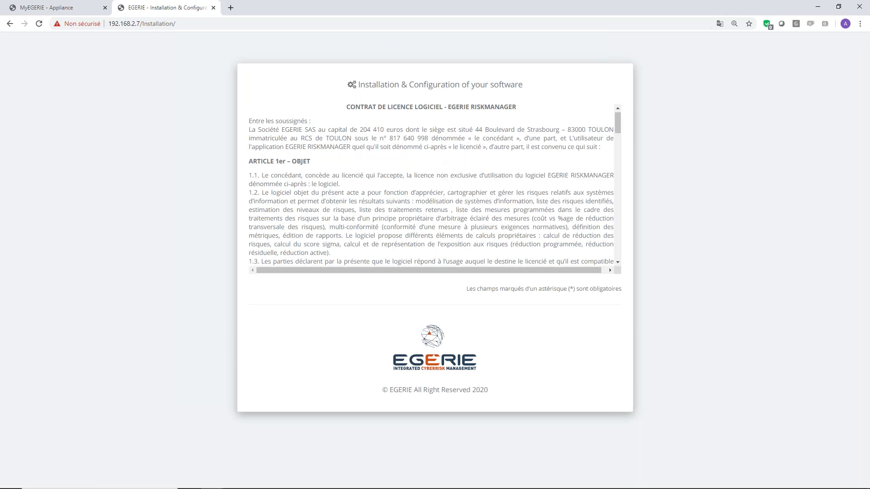
# Step: Scroll through the EGERIE RiskManager licence text to the end and accept the terms
pyautogui.scroll(-1, 444, 158)
pyautogui.scroll(1, 444, 158)
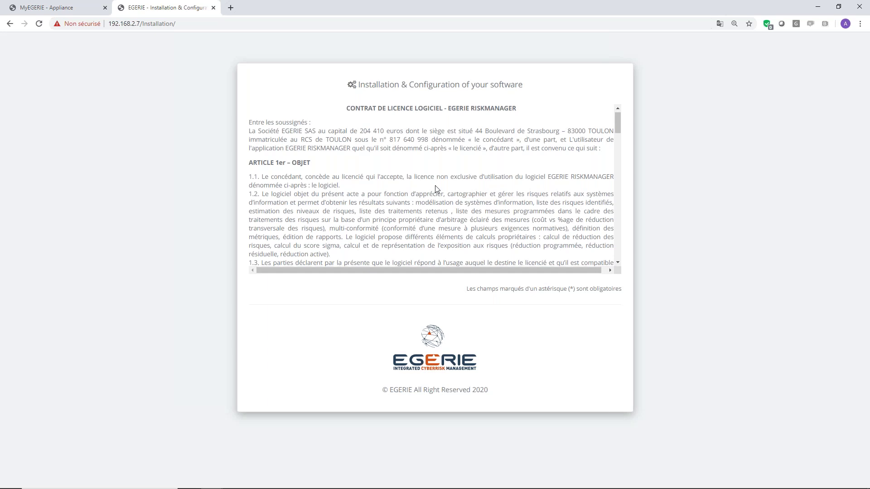
pyautogui.scroll(-1, 436, 189)
pyautogui.scroll(-3, 437, 190)
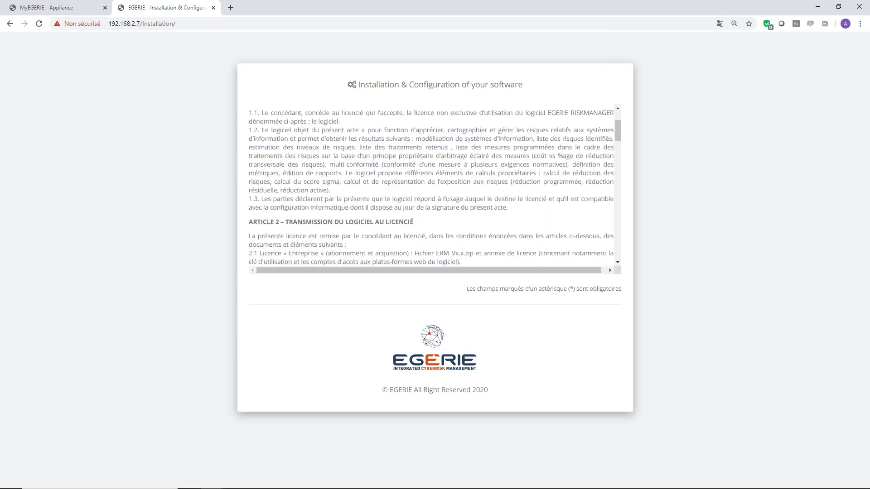
pyautogui.scroll(-3, 441, 172)
pyautogui.scroll(-6, 441, 172)
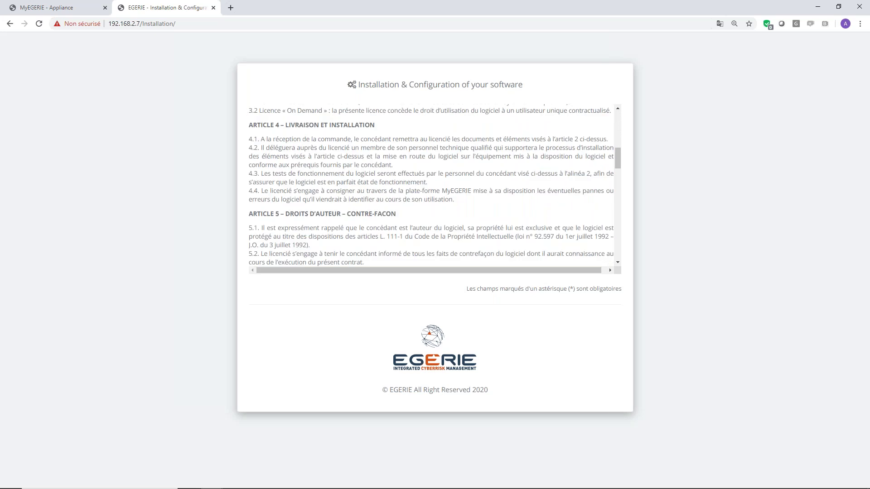
pyautogui.scroll(-3, 446, 158)
pyautogui.scroll(-5, 446, 158)
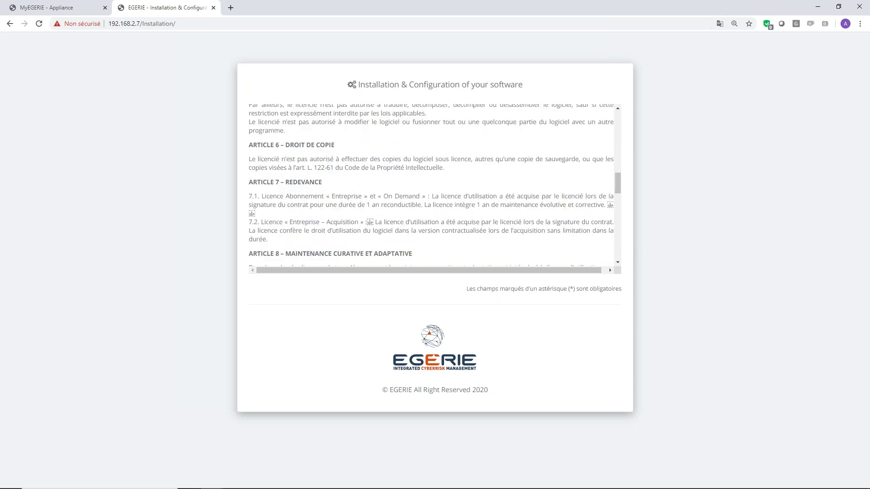
pyautogui.scroll(-3, 435, 181)
pyautogui.scroll(-5, 455, 136)
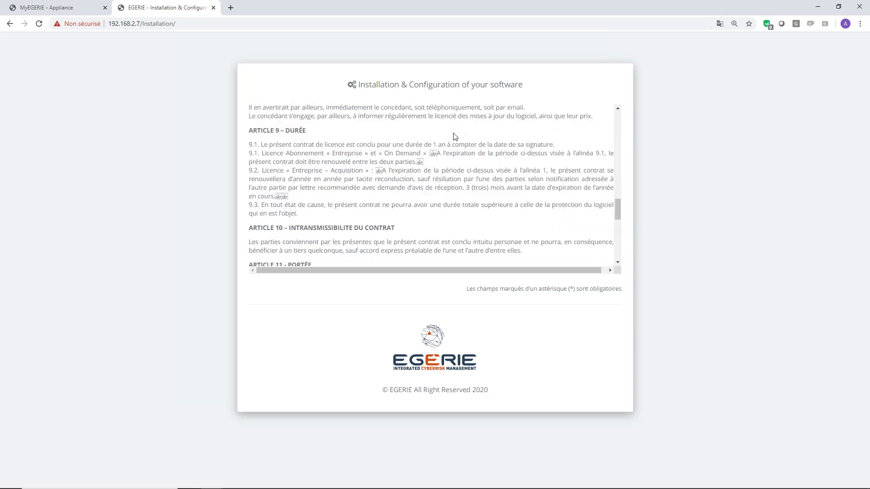
pyautogui.scroll(-1, 454, 149)
pyautogui.scroll(-6, 453, 166)
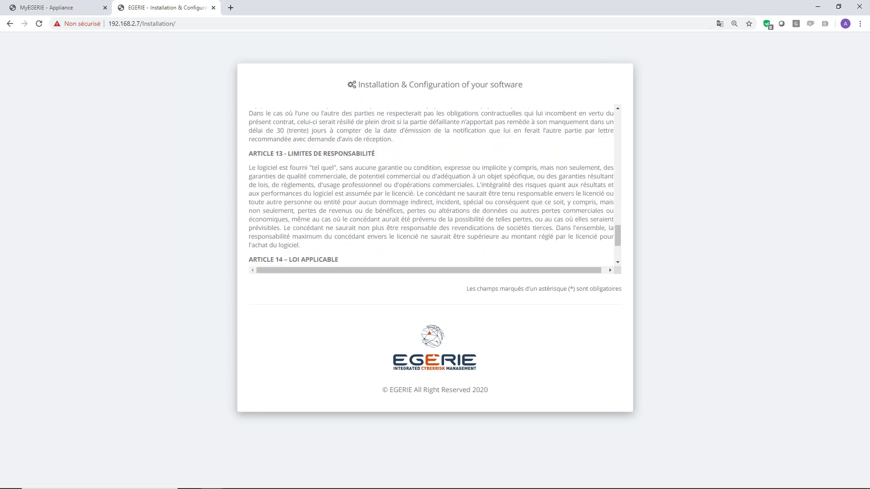
pyautogui.scroll(-4, 461, 138)
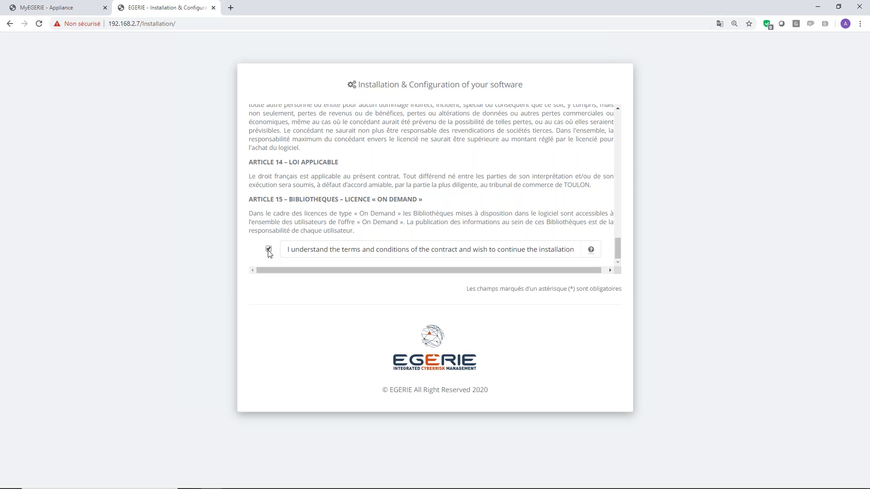
pyautogui.click(383, 251)
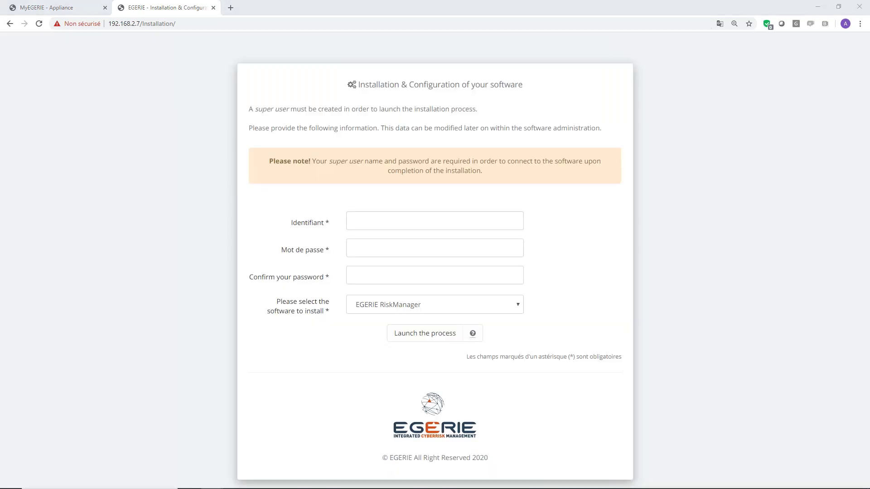
# Step: Fill the super-user identifier with the saved login and enter the matching password twice
pyautogui.hotkey('alt', 'Tab')
pyautogui.hotkey('alt', 'Tab')
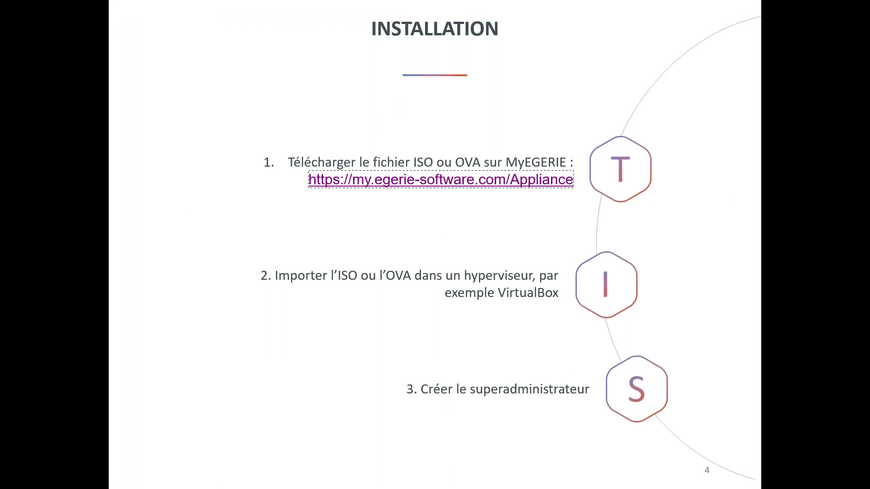
pyautogui.hotkey('alt', 'Tab')
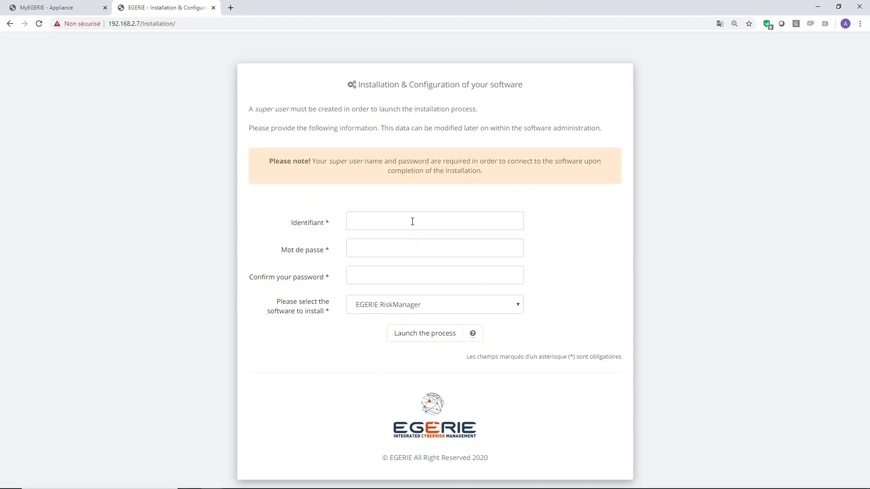
pyautogui.click(412, 221)
pyautogui.press('Down')
pyautogui.press('Return')
pyautogui.press('Tab')
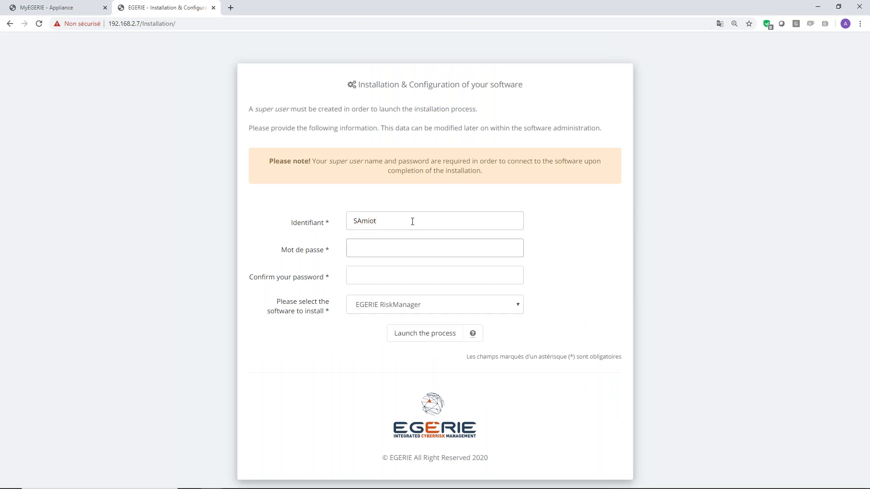
pyautogui.write('**********')
pyautogui.press('Tab')
pyautogui.write('**********')
pyautogui.click(412, 221)
pyautogui.doubleClick(385, 220)
pyautogui.click(374, 222)
pyautogui.doubleClick(364, 224)
pyautogui.click(387, 218)
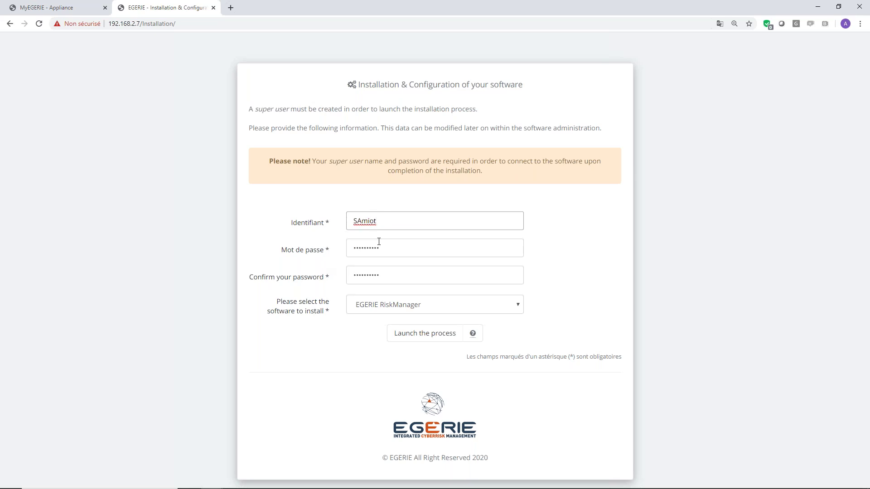
pyautogui.click(393, 250)
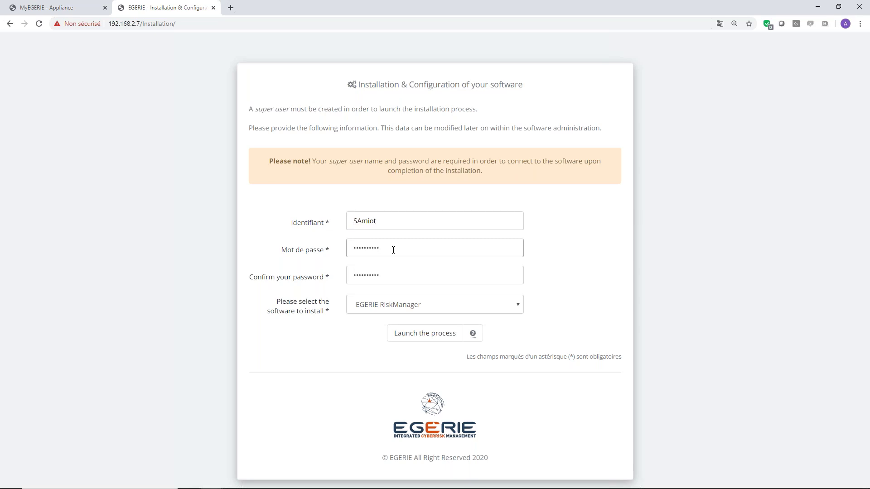
# Step: Choose EGERIE RiskManager as the software to install and launch the installation process
pyautogui.click(409, 310)
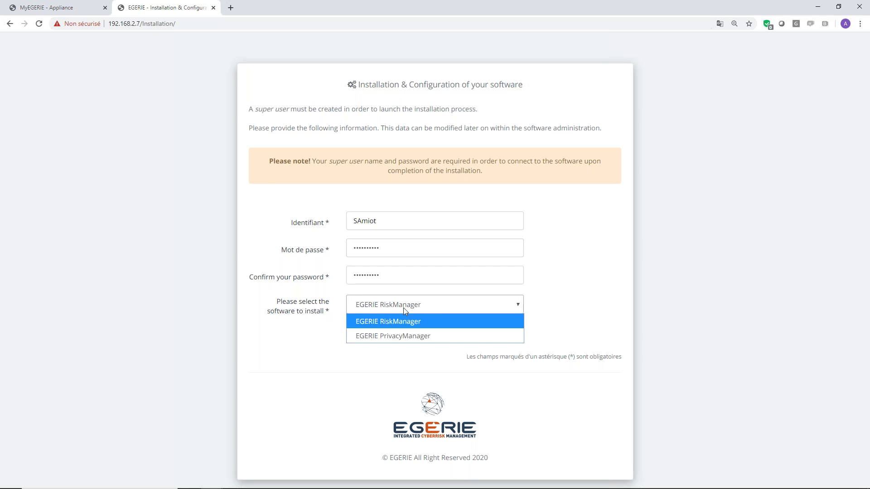
pyautogui.click(384, 322)
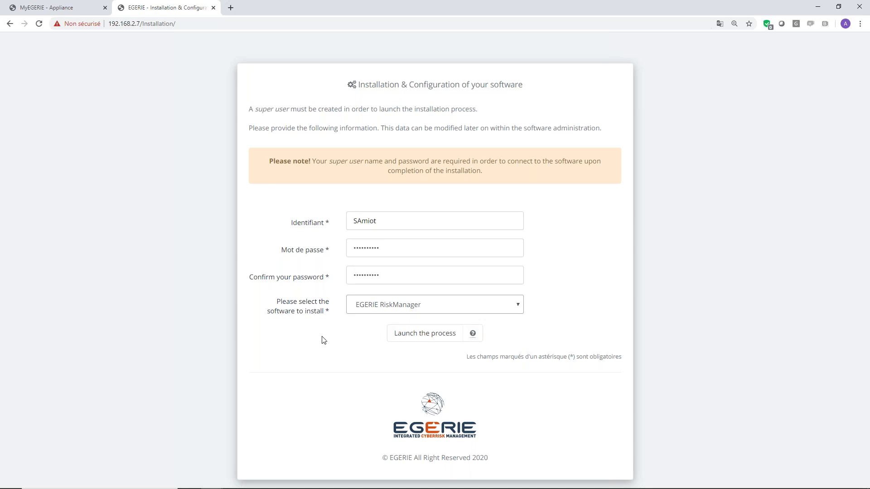
pyautogui.click(438, 335)
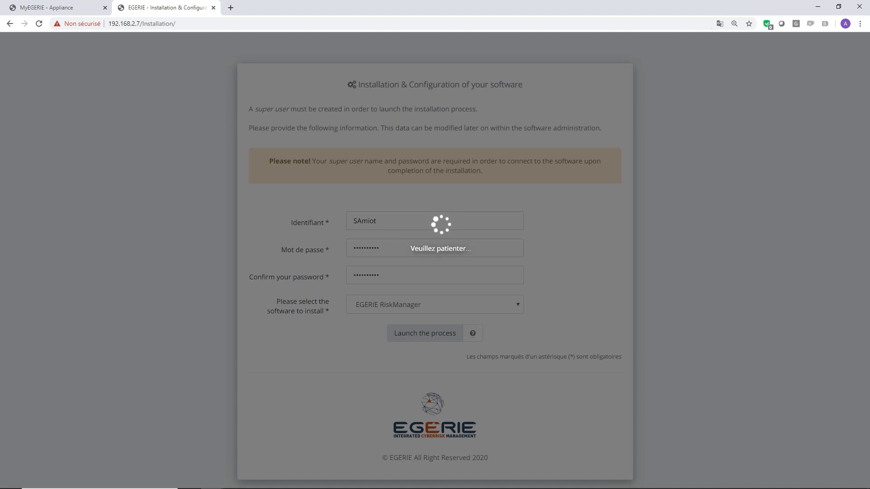
pyautogui.moveTo(357, 487)
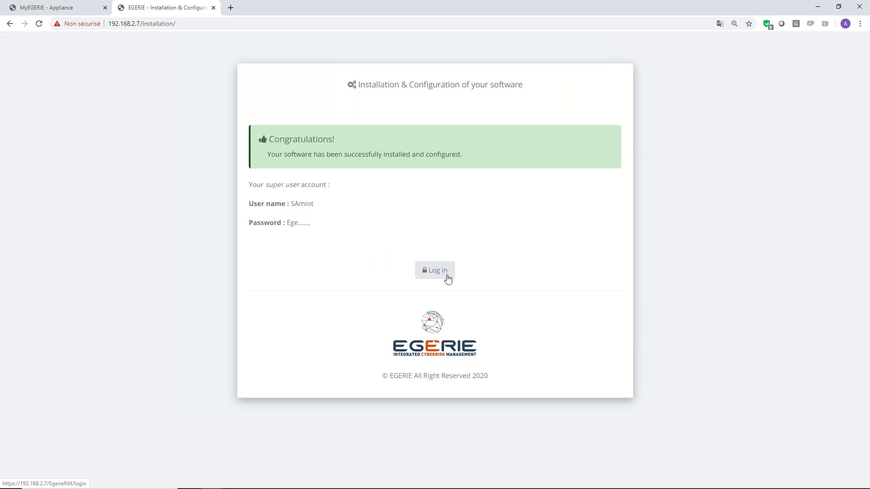
# Step: Copy the licence key from Notepad into the Clé de licence field and submit it with Créer
pyautogui.click(434, 270)
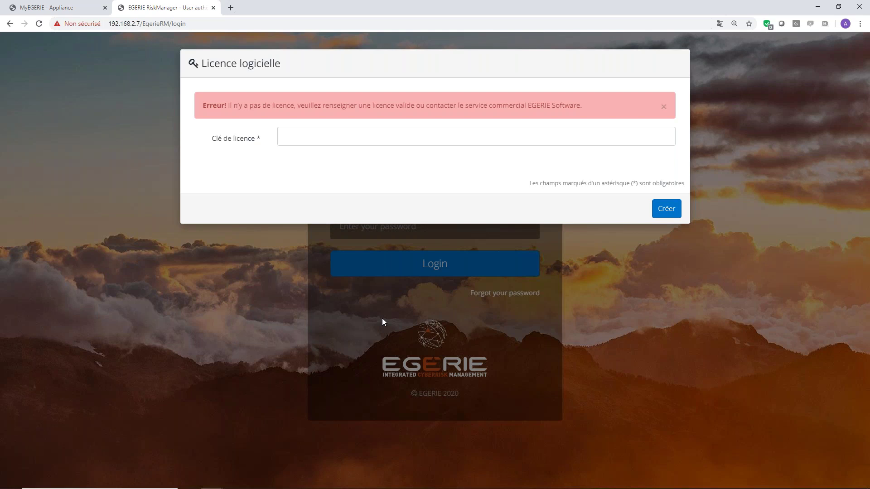
pyautogui.hotkey('alt', 'Tab')
pyautogui.press('Tab')
pyautogui.press('Tab')
pyautogui.press('Tab')
pyautogui.press('Tab')
pyautogui.press('Tab')
pyautogui.press('Tab')
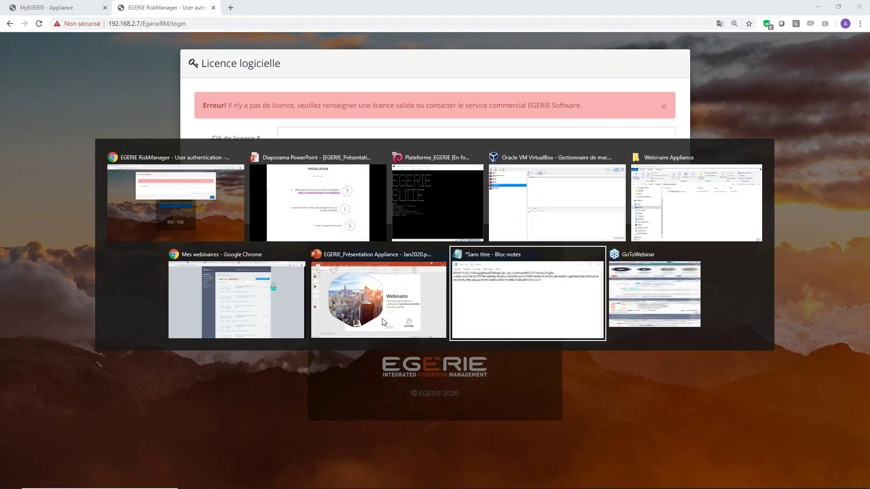
pyautogui.hotkey('ctrl', 'a')
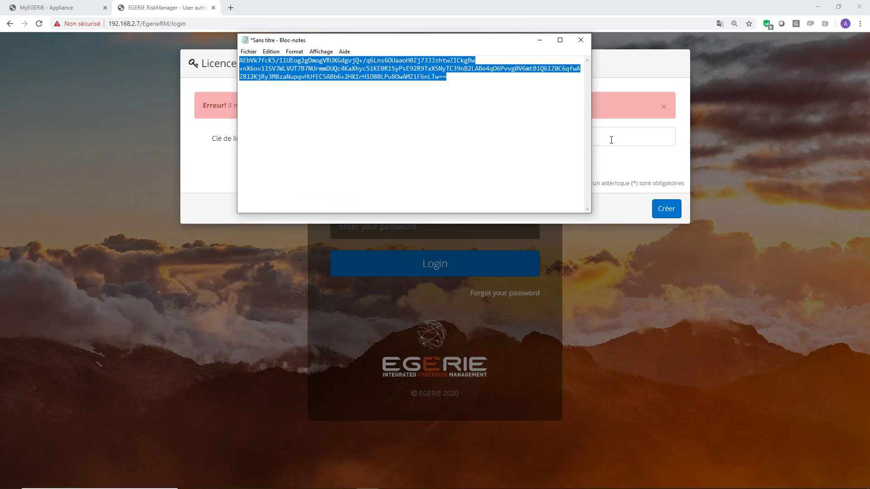
pyautogui.click(611, 140)
pyautogui.hotkey('ctrl', 'v')
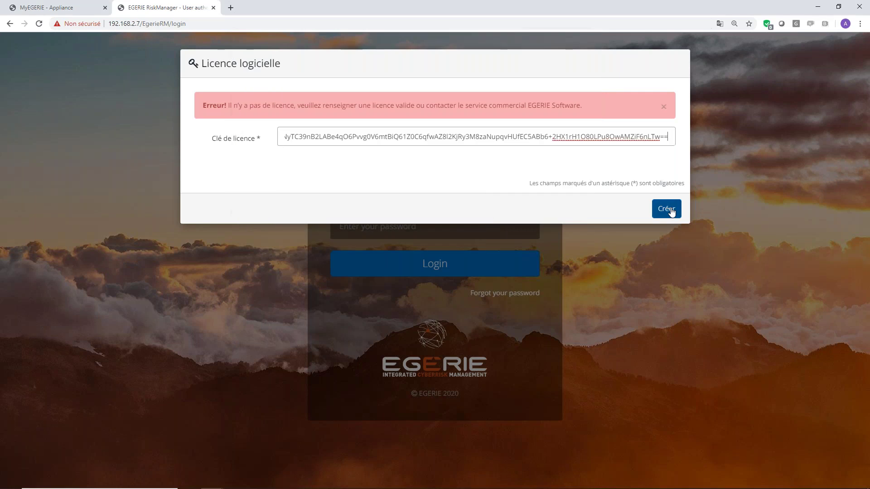
pyautogui.click(666, 209)
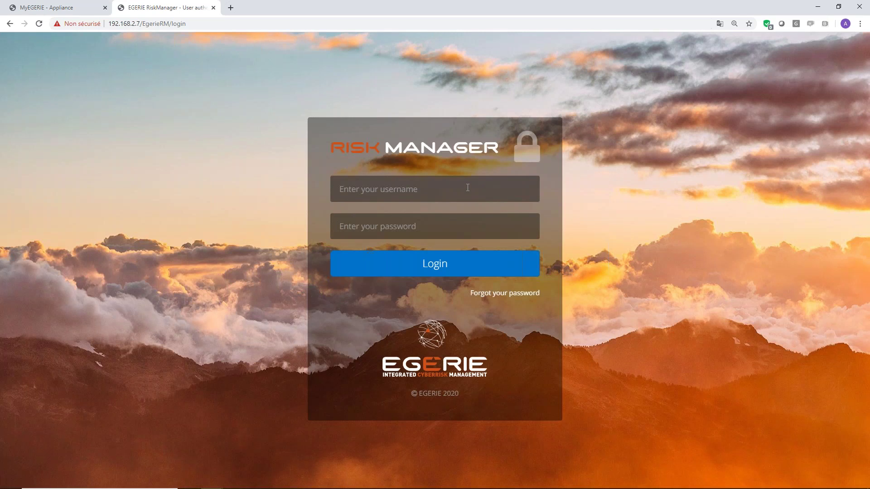
# Step: Sign in with the saved super-user login and password, then check the header account menu
pyautogui.click(467, 187)
pyautogui.press('Down')
pyautogui.press('Tab')
pyautogui.write('******')
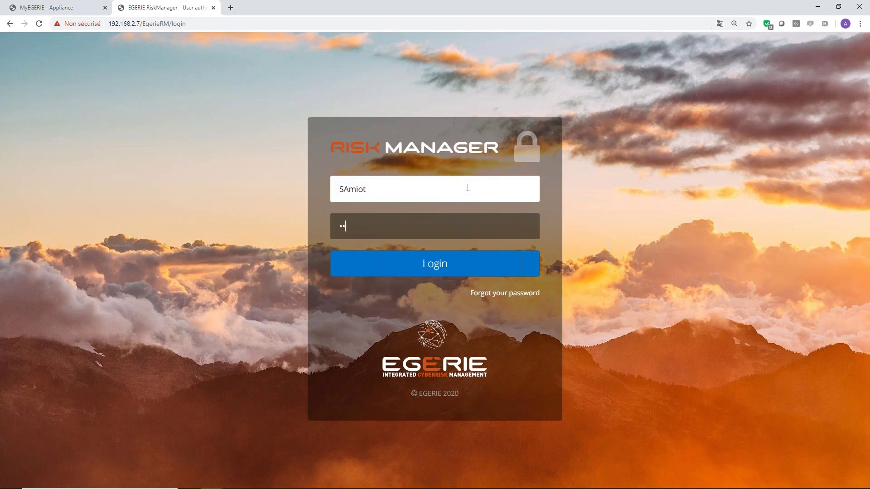
pyautogui.write('****')
pyautogui.press('Return')
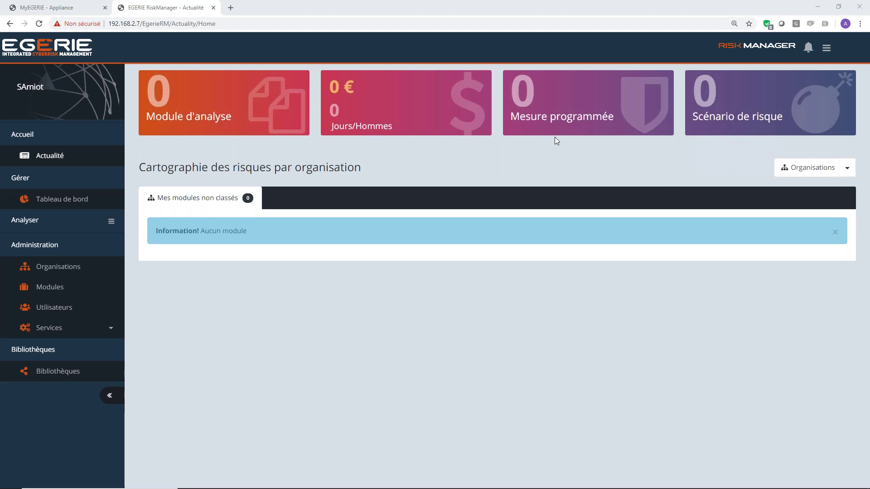
pyautogui.click(831, 47)
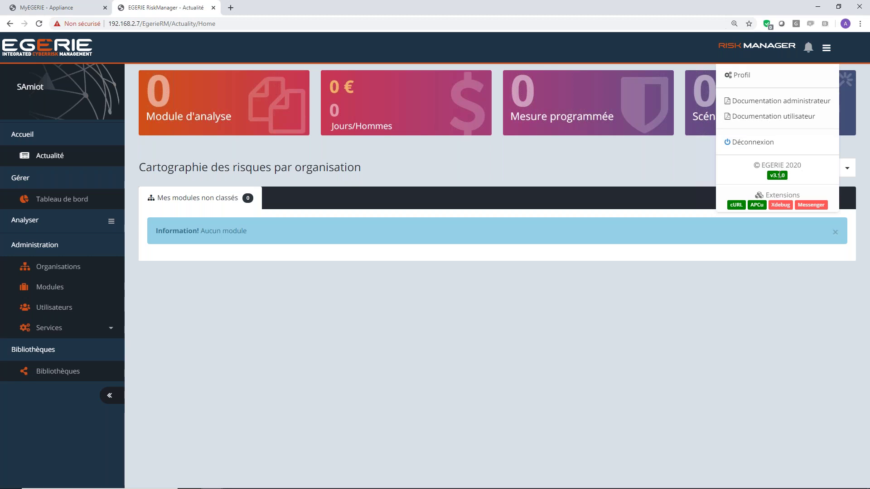
pyautogui.click(609, 294)
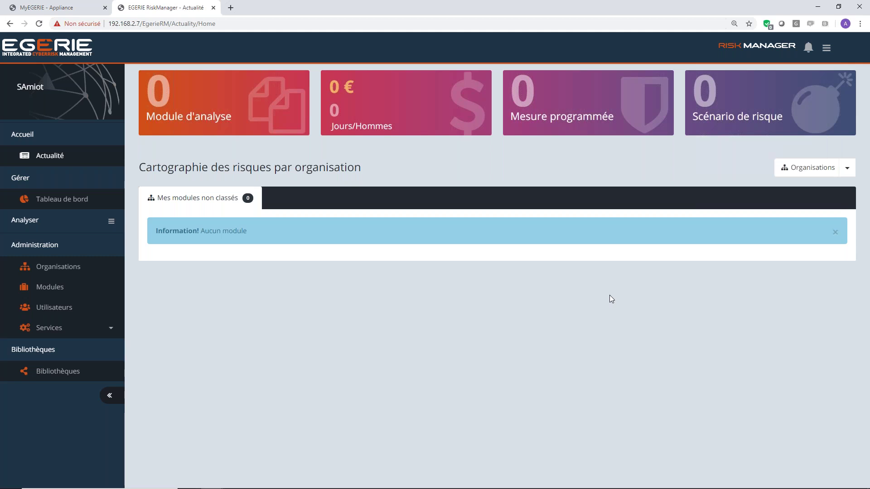
# Step: Bring the PowerPoint slideshow forward on slide 4, INSTALLATION
pyautogui.hotkey('alt', 'Tab')
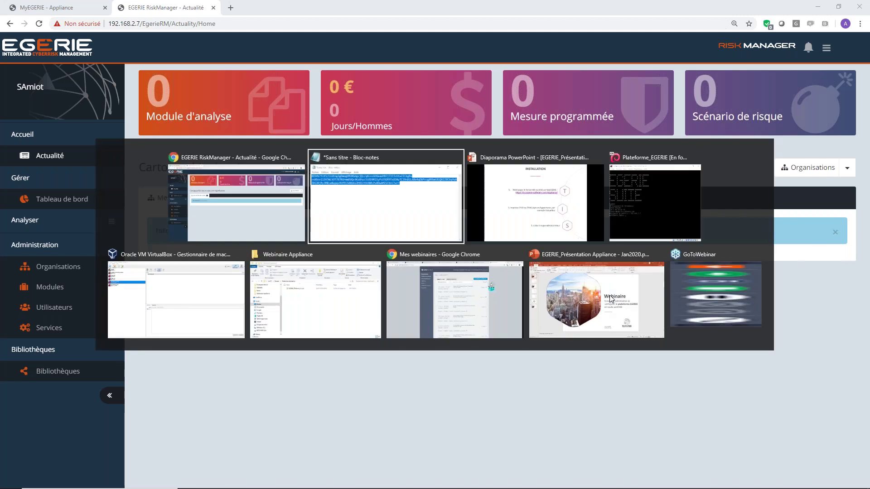
pyautogui.hotkey('alt', 'Tab')
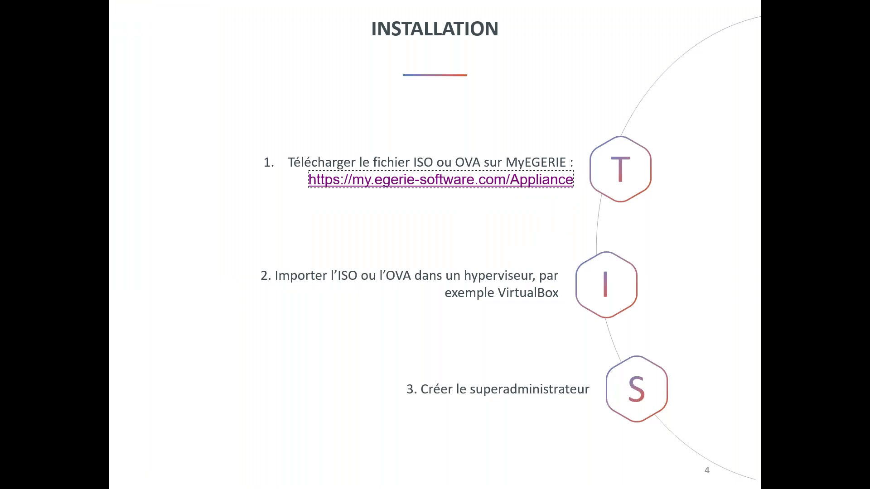
pyautogui.hotkey('alt', 'Tab')
pyautogui.hotkey('alt', 'Down')
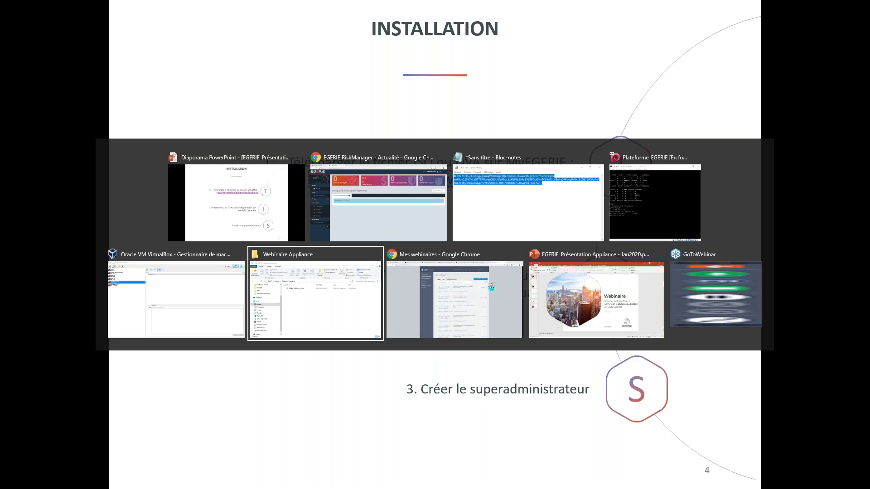
pyautogui.hotkey('alt', 'Left')
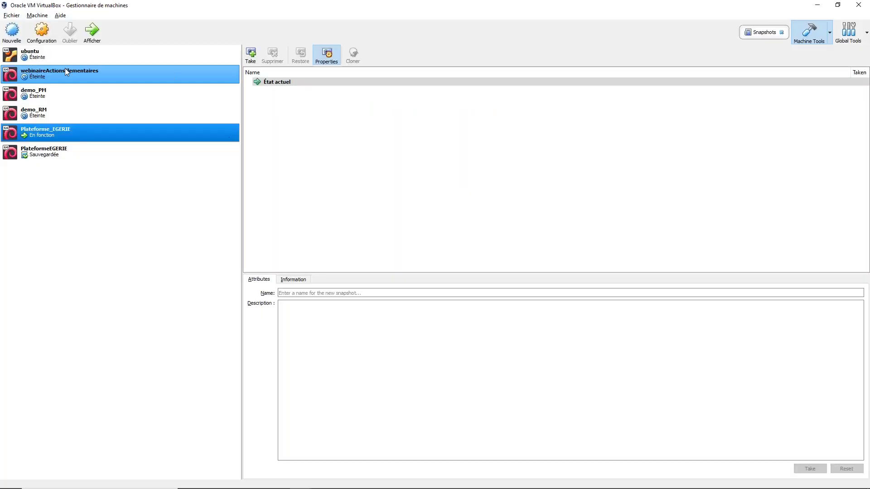
pyautogui.hotkey('alt', 'f')
pyautogui.click(40, 41)
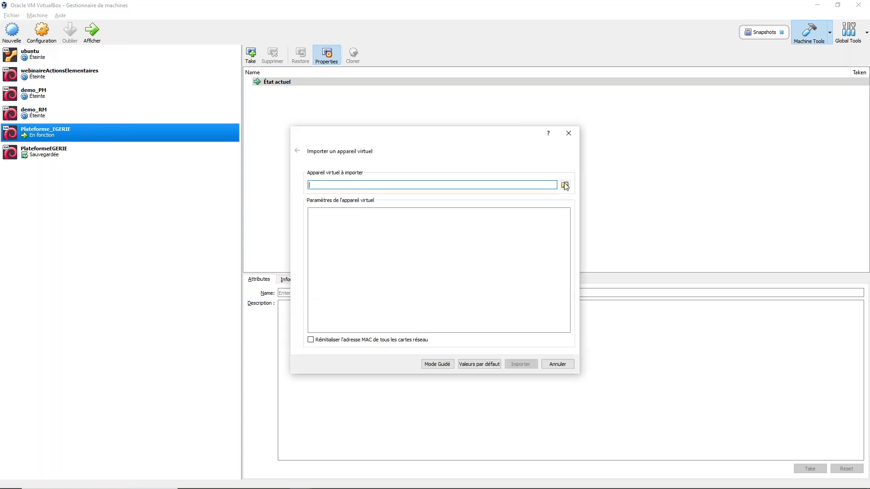
pyautogui.click(564, 185)
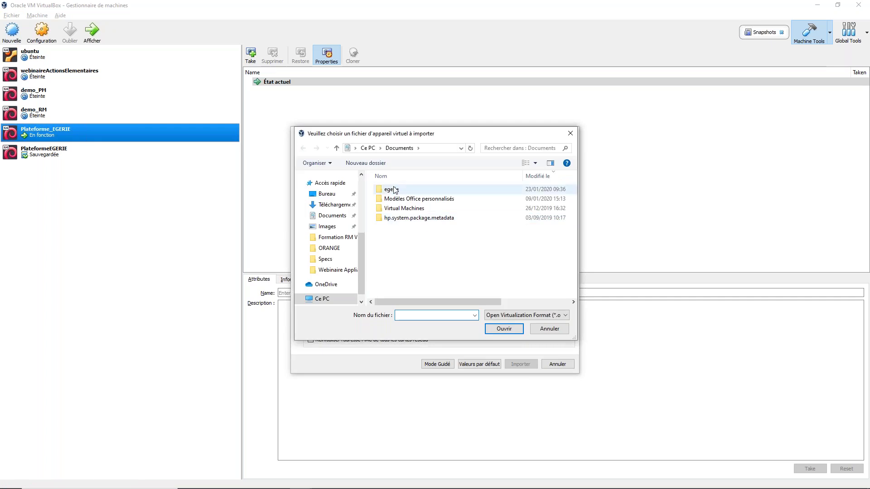
pyautogui.click(394, 190)
pyautogui.doubleClick(394, 190)
pyautogui.doubleClick(389, 227)
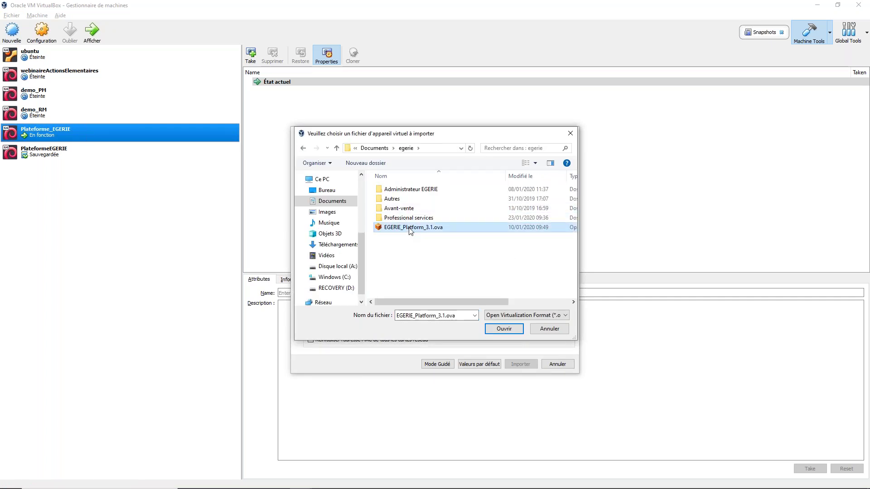
pyautogui.doubleClick(414, 247)
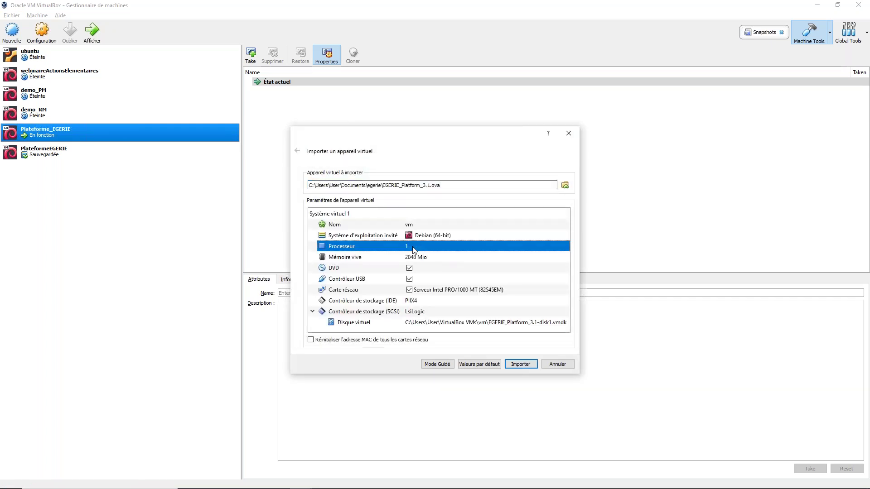
pyautogui.write('2')
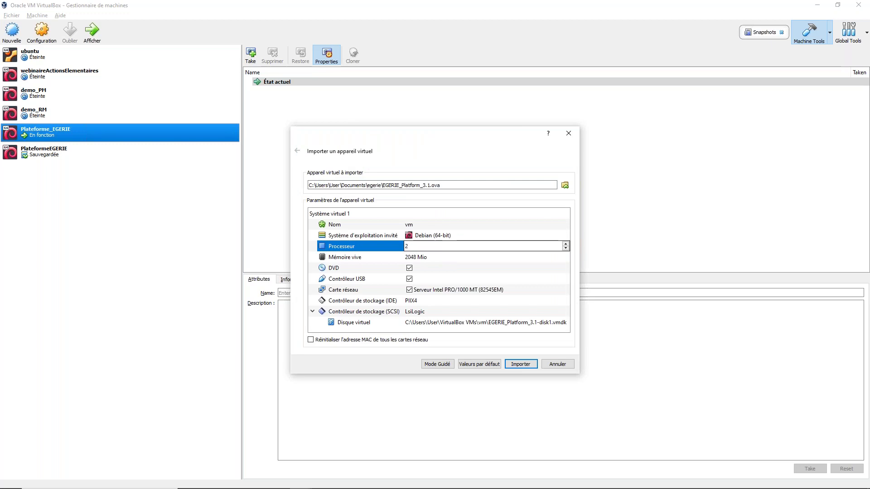
pyautogui.click(436, 256)
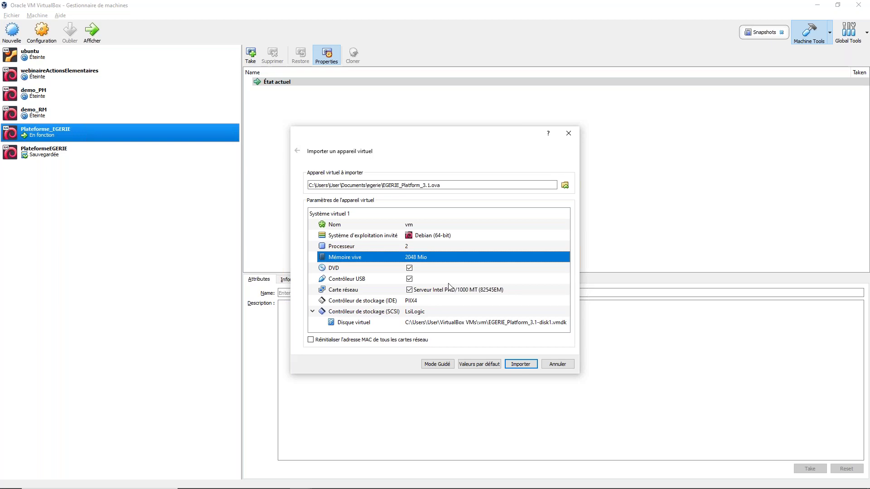
pyautogui.doubleClick(430, 224)
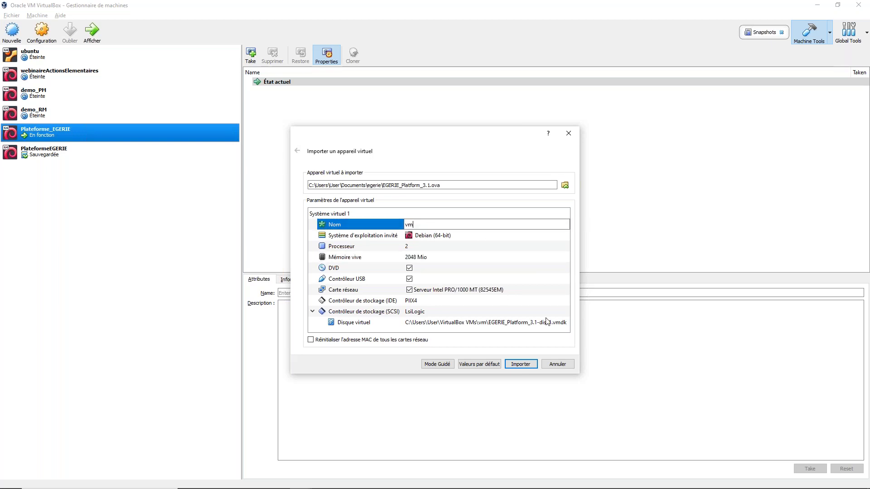
pyautogui.click(554, 365)
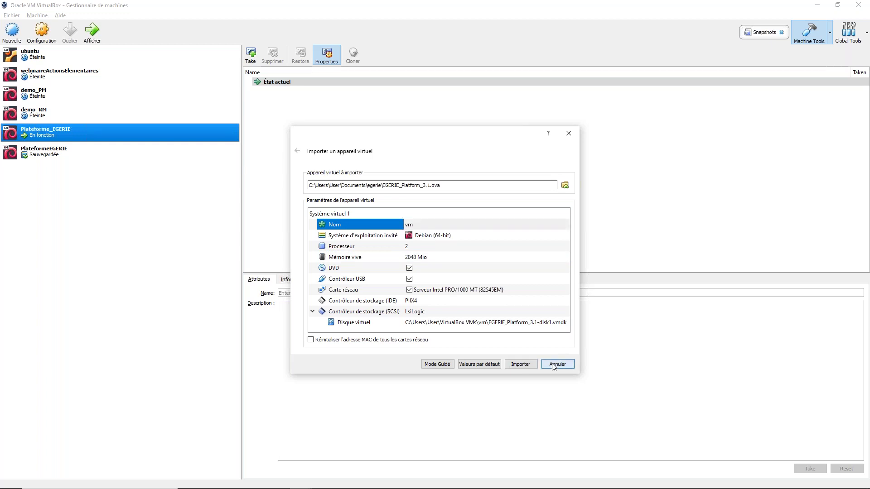
pyautogui.click(554, 365)
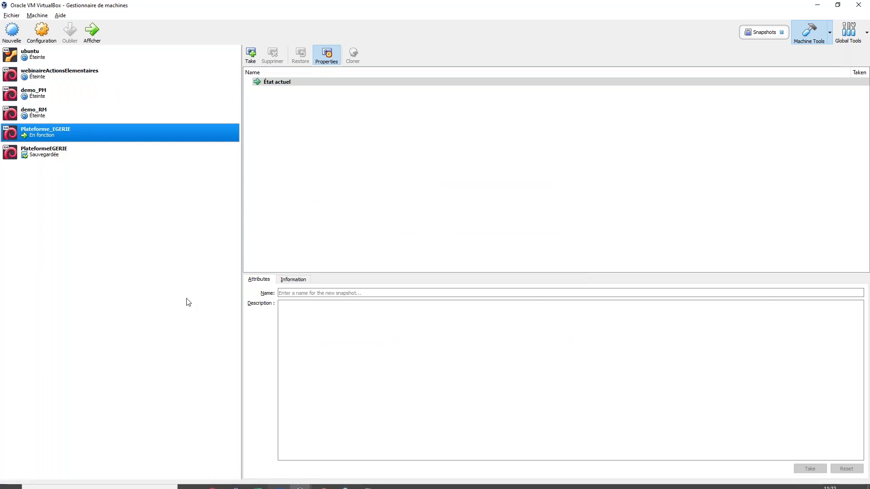
# Step: Advance the slideshow to CONFIGURATION slide 5, then bring the Plateforme_EGERIE console to the front
pyautogui.hotkey('alt', 'Tab')
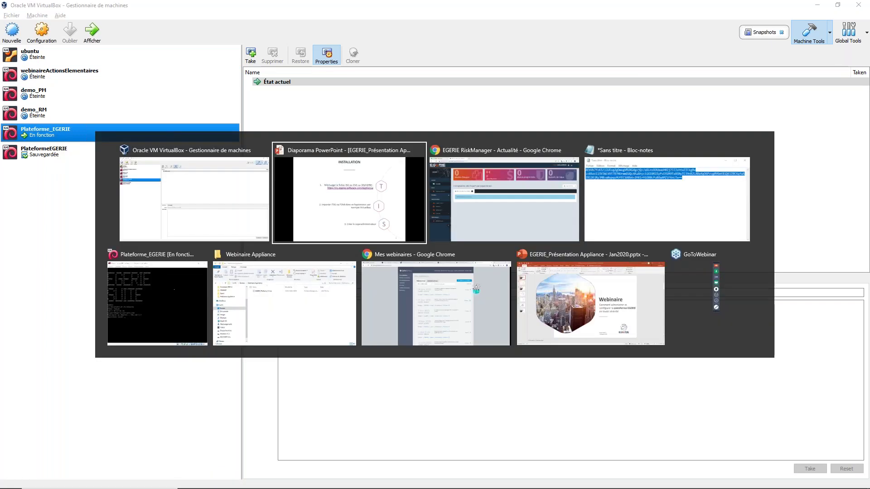
pyautogui.press('Right')
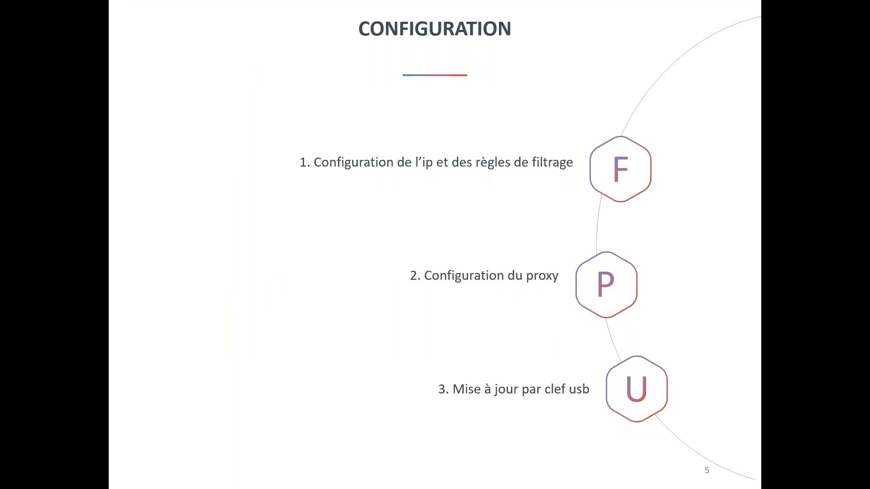
pyautogui.hotkey('alt', 'Tab')
pyautogui.hotkey('alt', 'Down')
pyautogui.hotkey('alt', 'Left')
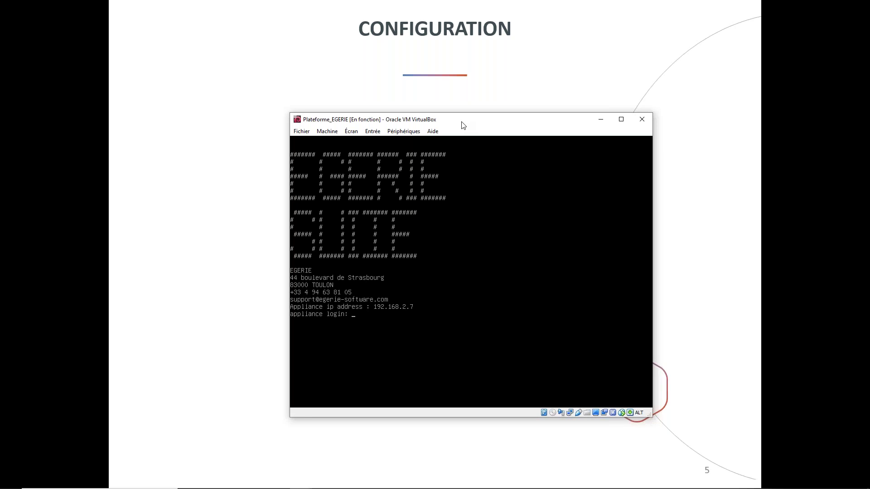
# Step: Enter the console username at the Plateforme_EGERIE appliance login prompt
pyautogui.write('gerie')
pyautogui.press('Return')
pyautogui.press('Return')
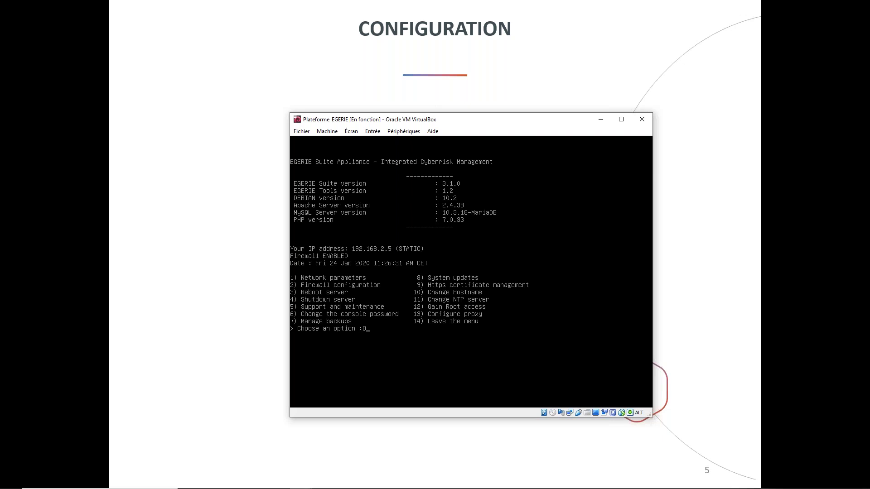
# Step: Enter option 8 at the EGERIE console main menu to reach System updates
pyautogui.press('Return')
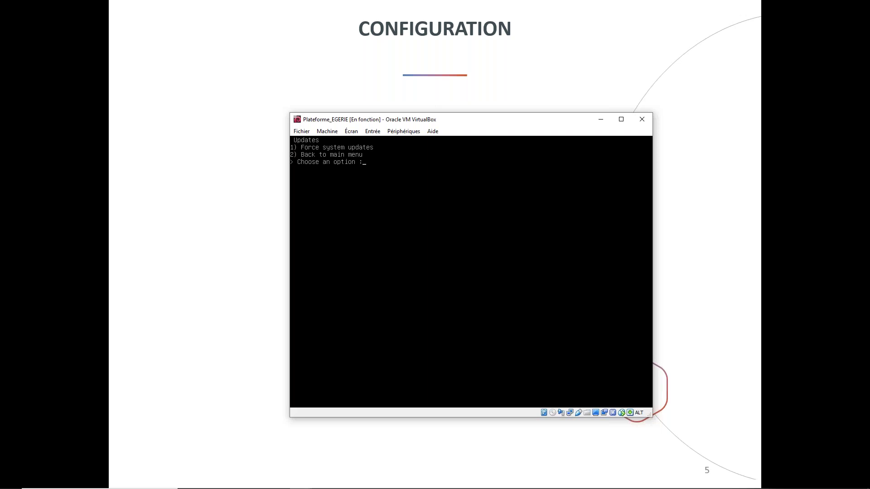
# Step: Advance the slideshow to the configuration topics list and bring the Webinaire Appliance folder forward
pyautogui.click(185, 112)
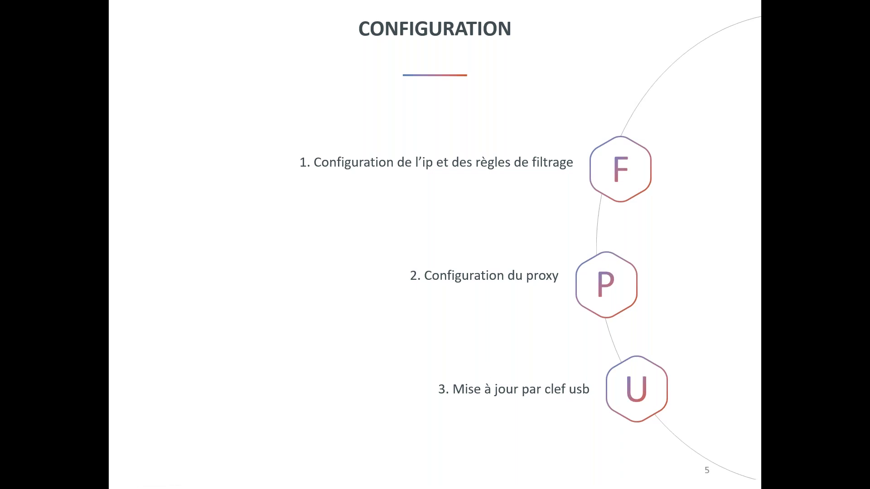
pyautogui.hotkey('alt', 'Tab')
pyautogui.hotkey('alt', 'Tab')
pyautogui.hotkey('alt', 'Tab')
pyautogui.hotkey('alt', 'Tab')
pyautogui.hotkey('alt', 'Tab')
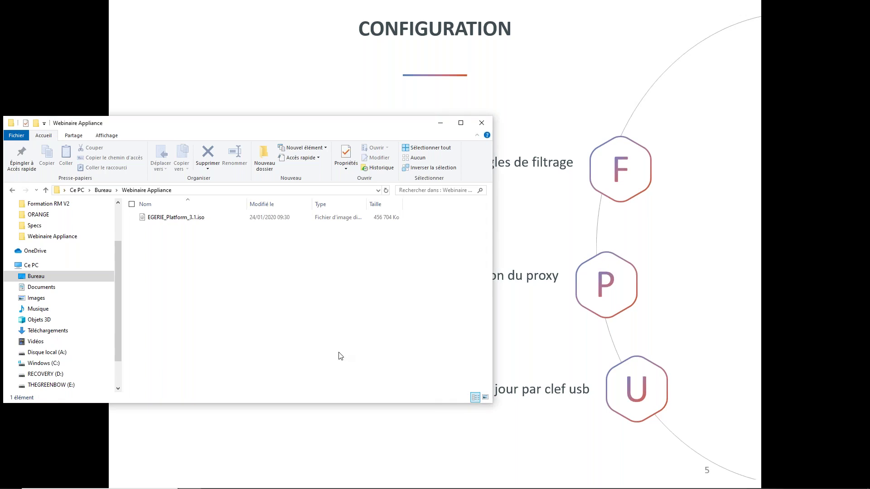
# Step: Browse the update files on the THEGREENBOW (E:) USB drive
pyautogui.click(47, 384)
pyautogui.scroll(-1, 207, 328)
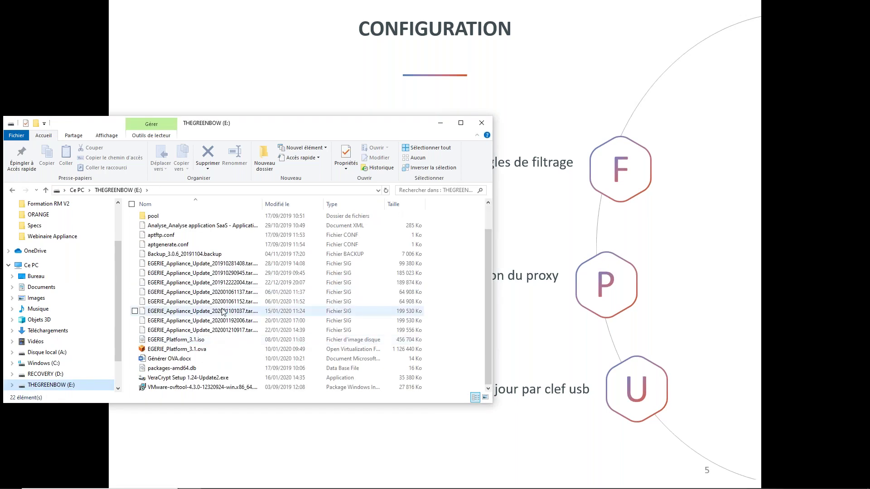
pyautogui.scroll(1, 206, 328)
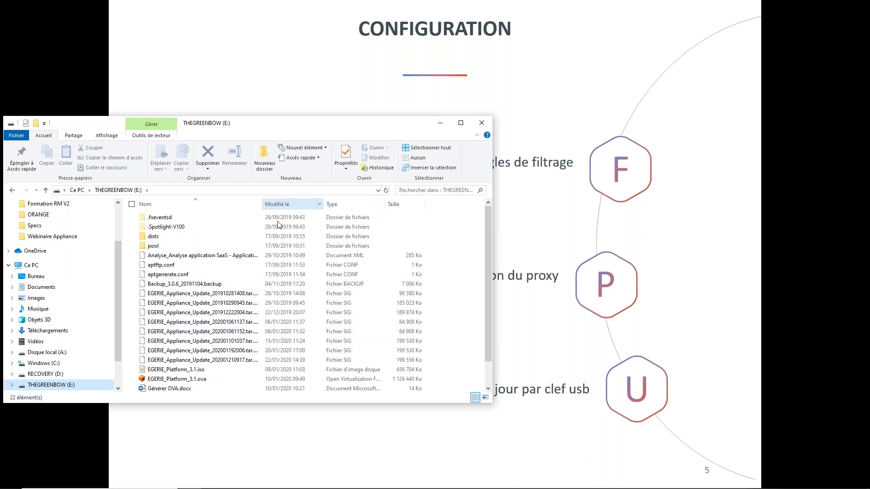
# Step: Return to the configuration slide, then switch to the MyEGERIE Appliance page in Chrome
pyautogui.click(531, 225)
pyautogui.hotkey('alt', 'Tab')
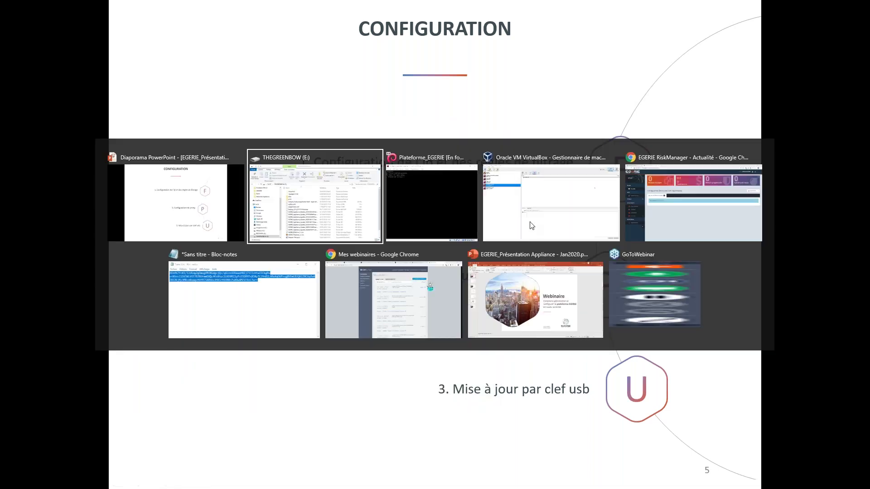
pyautogui.hotkey('alt', 'Tab')
pyautogui.hotkey('alt', 'Tab')
pyautogui.hotkey('alt', 'Tab')
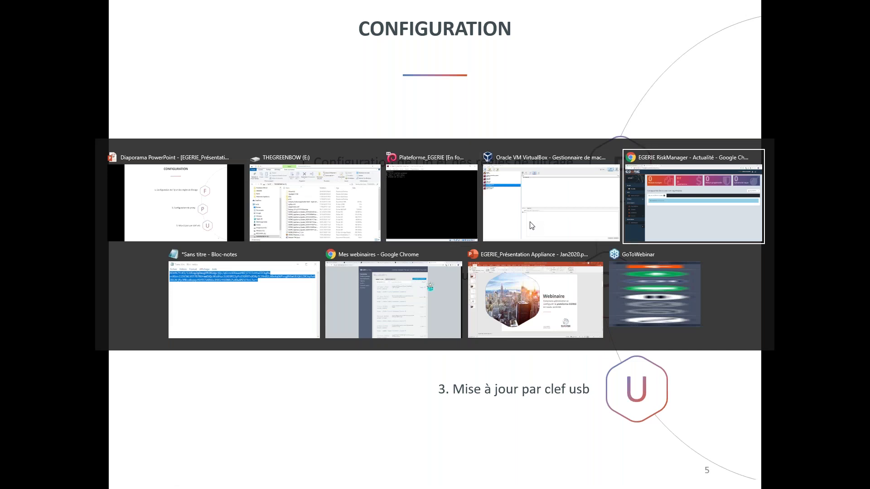
pyautogui.hotkey('ctrl', 'Tab')
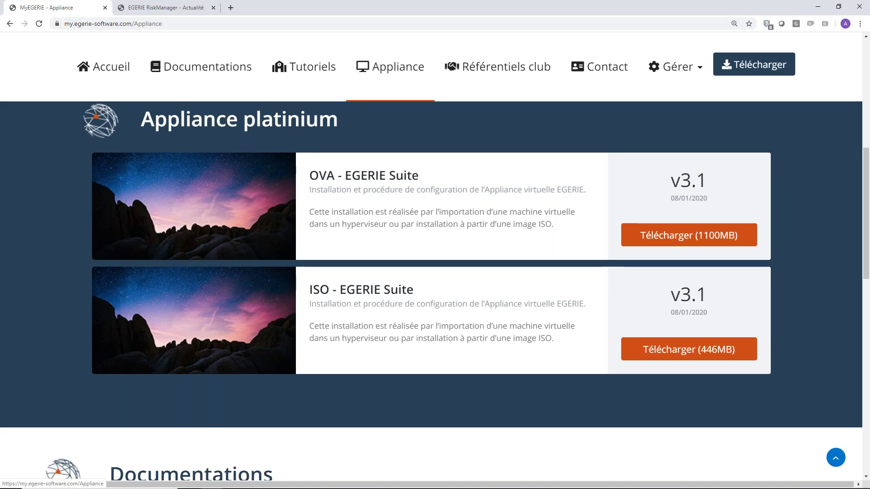
# Step: Scroll to Mises à jour, highlight the security and full update file names, then return to THEGREENBOW (E:)
pyautogui.scroll(-10, 435, 294)
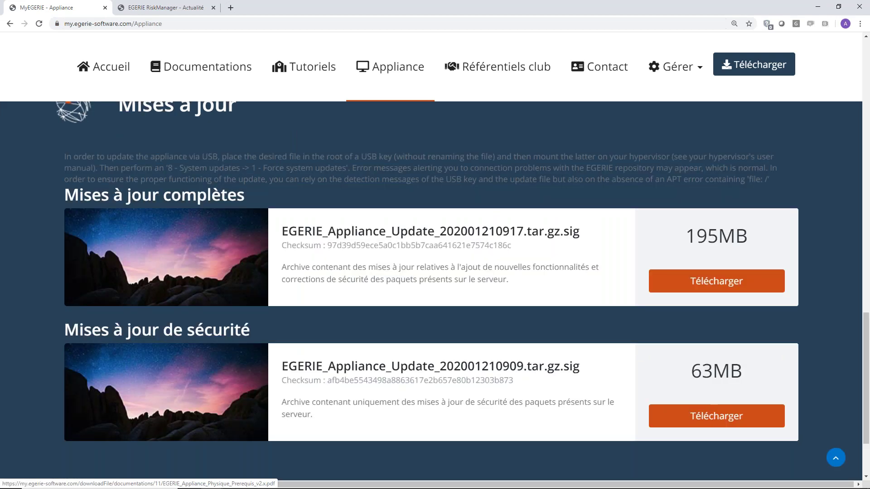
pyautogui.scroll(-1, 366, 346)
pyautogui.tripleClick(365, 345)
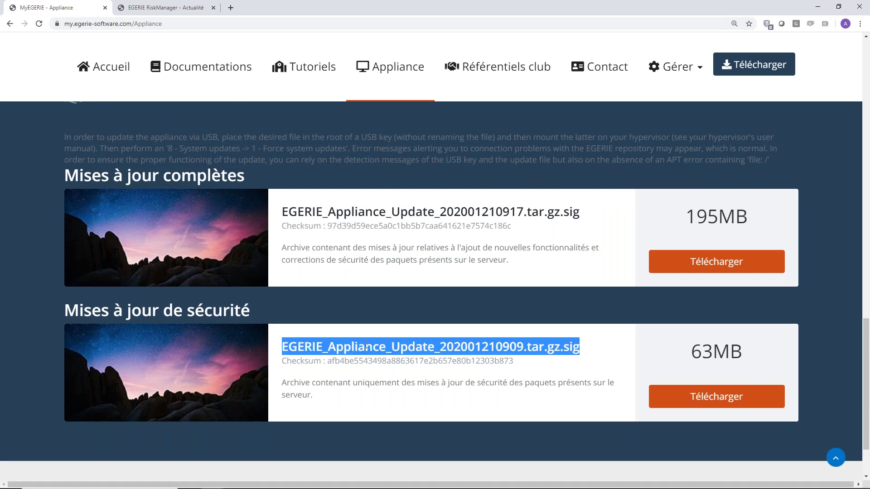
pyautogui.click(366, 346)
pyautogui.tripleClick(356, 213)
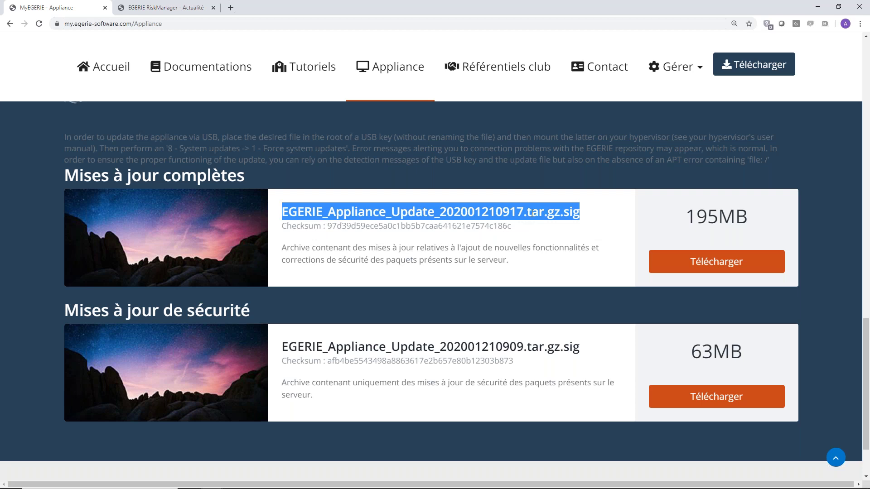
pyautogui.hotkey('alt', 'Tab')
pyautogui.hotkey('alt', 'Tab')
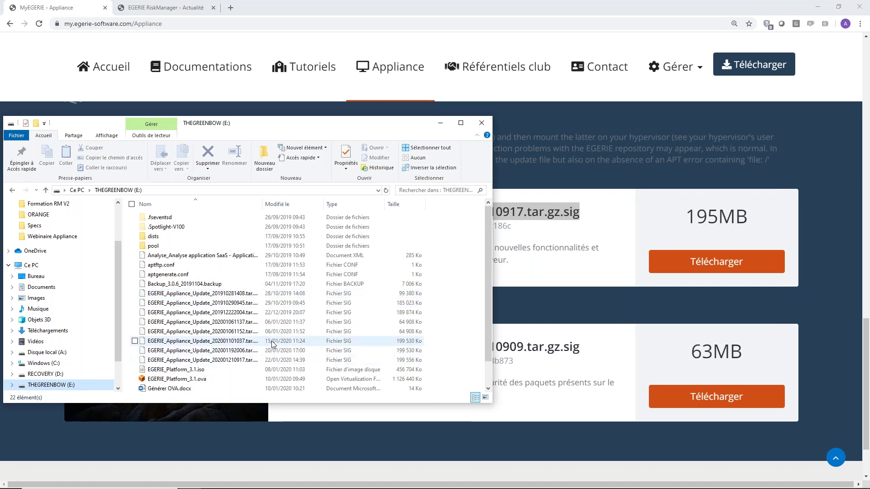
# Step: Attach the Generic Mass Storage USB key to the Plateforme_EGERIE VM via Périphériques > USB
pyautogui.hotkey('alt', 'Tab')
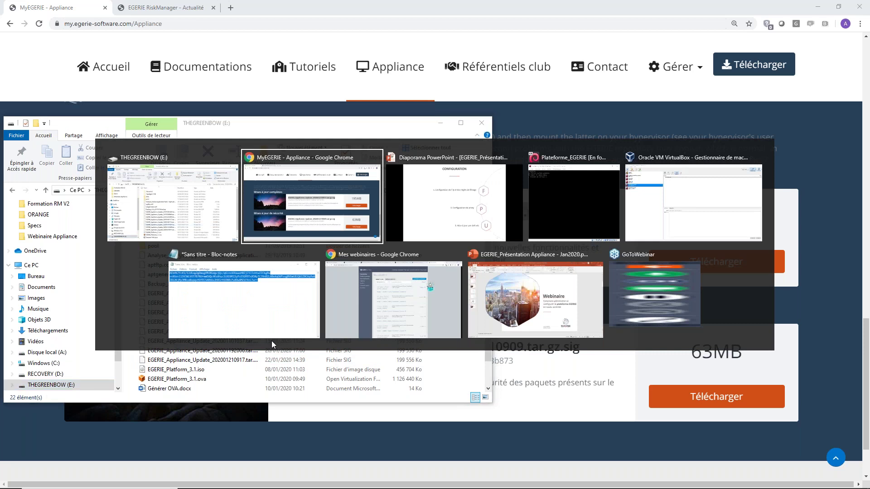
pyautogui.hotkey('alt', 'Tab')
pyautogui.hotkey('alt', 'Tab')
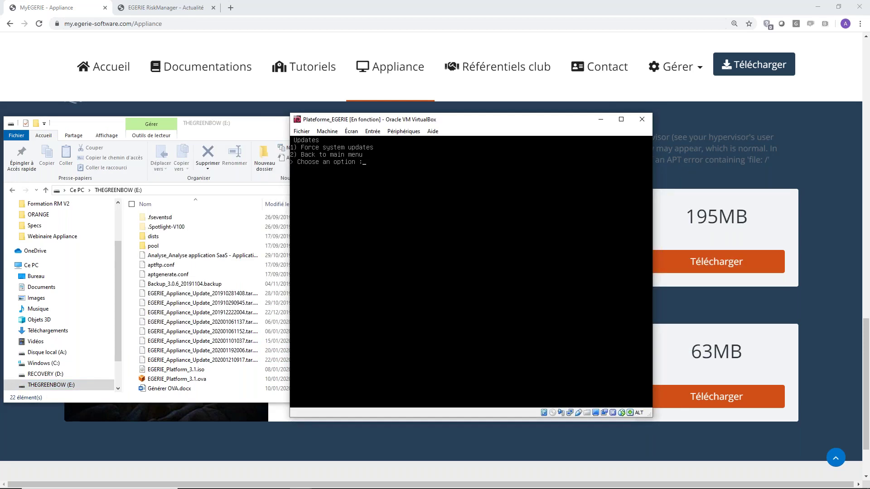
pyautogui.click(407, 132)
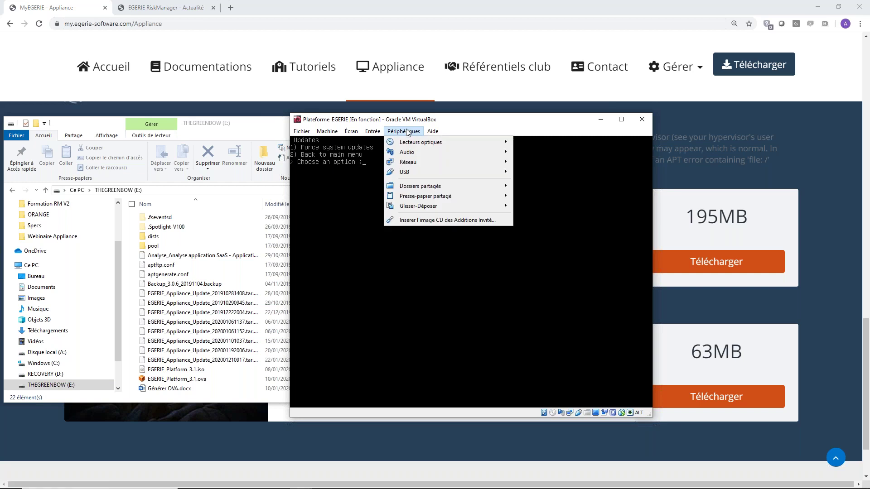
pyautogui.moveTo(420, 172)
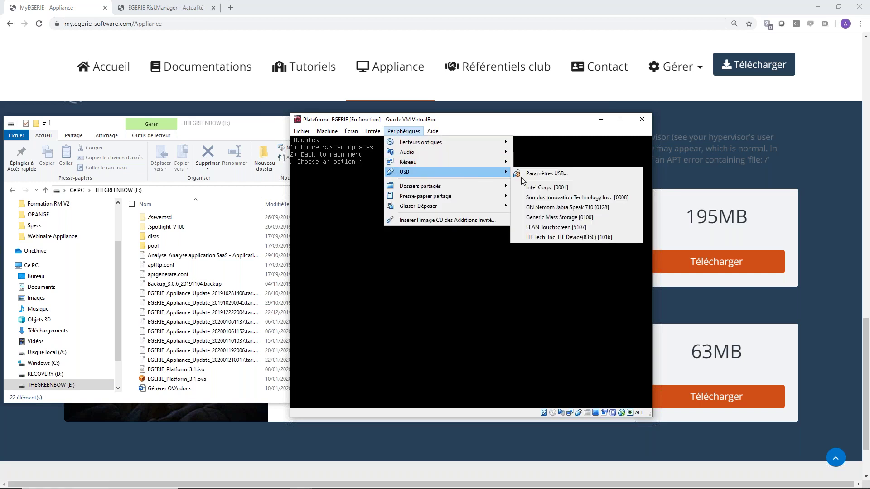
pyautogui.click(556, 219)
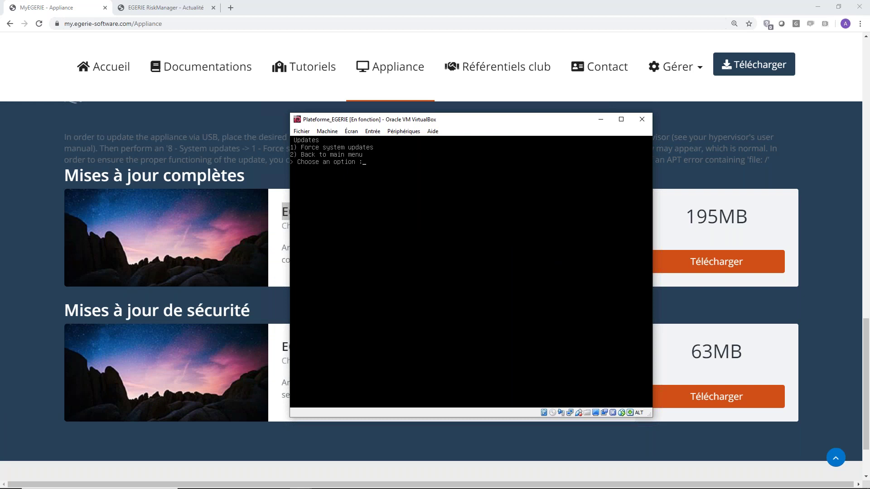
# Step: Choose option 1, Force system updates, to update the appliance from the USB key
pyautogui.press('Return')
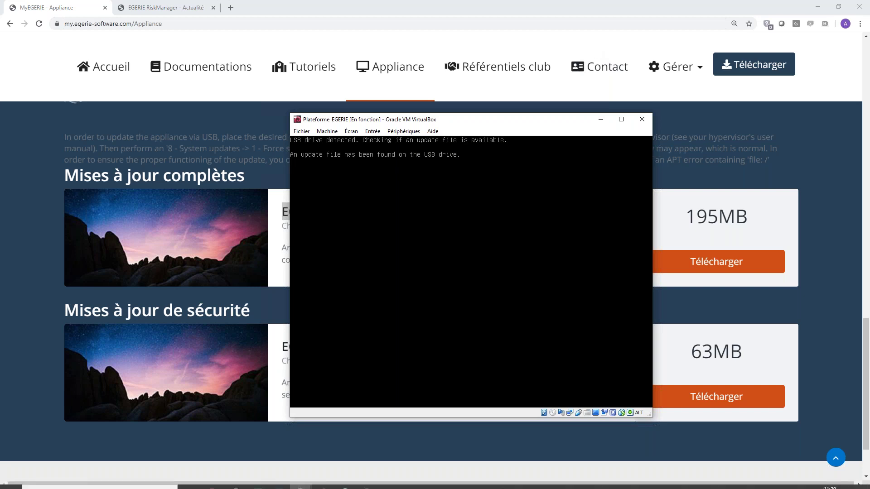
# Step: Start the demo_RM virtual machine from VirtualBox Manager
pyautogui.moveTo(300, 480)
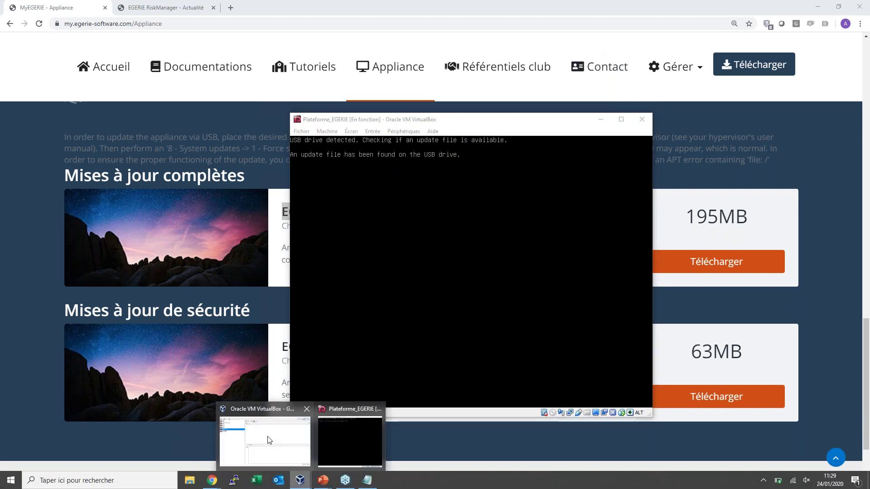
pyautogui.click(268, 442)
pyautogui.click(84, 116)
pyautogui.click(90, 37)
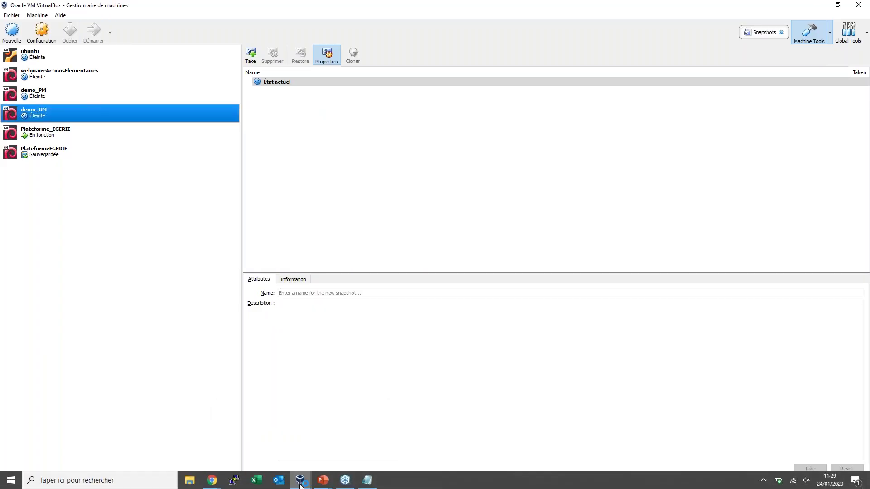
# Step: Bring the Plateforme_EGERIE console forward and return from the finished update output to the main menu
pyautogui.click(300, 484)
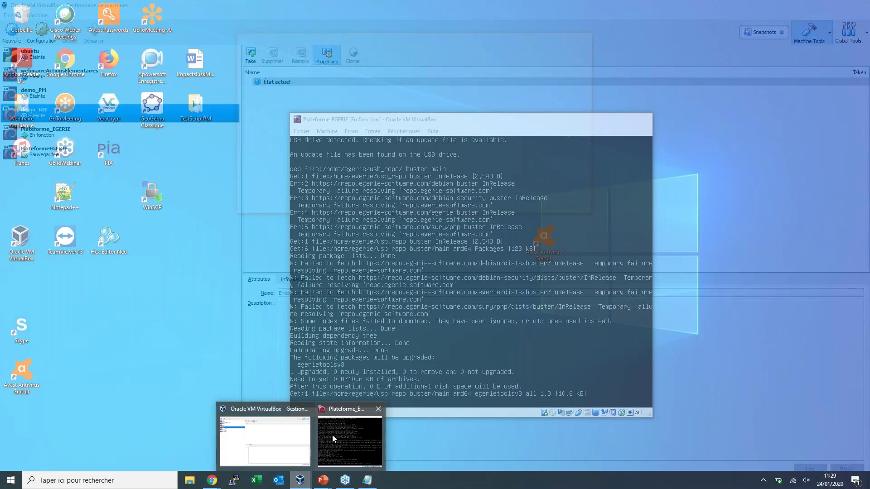
pyautogui.click(333, 434)
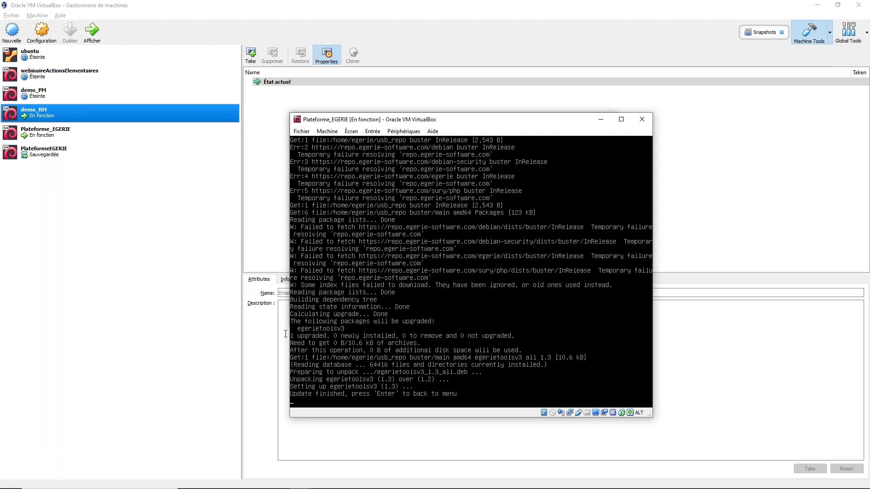
pyautogui.press('Return')
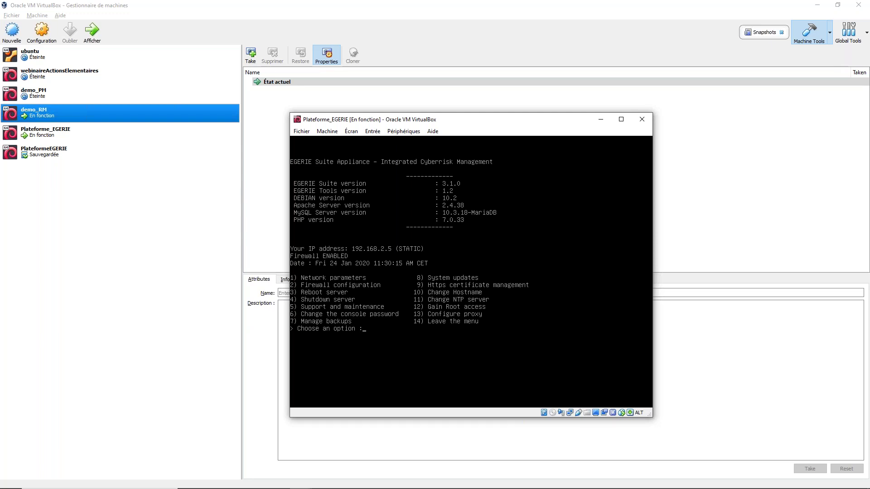
# Step: Open option 9's certificate menu and back out with 6, then erase the proxy settings via option 13
pyautogui.press('Return')
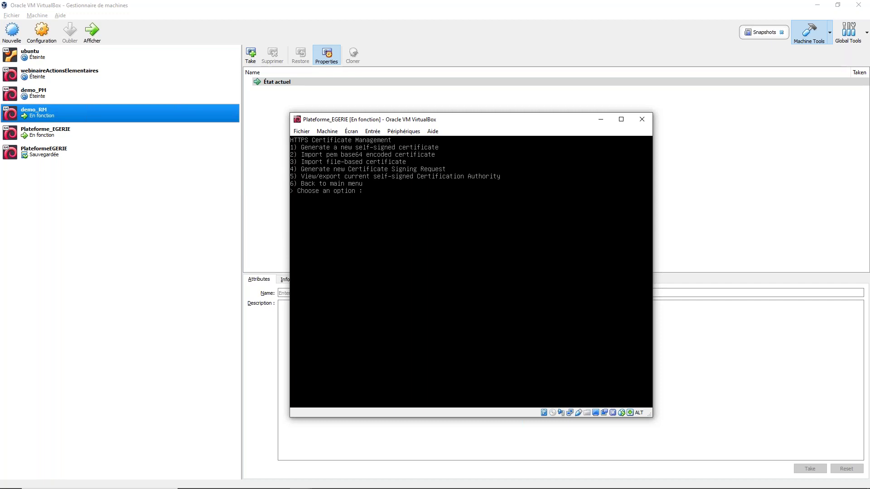
pyautogui.press('Return')
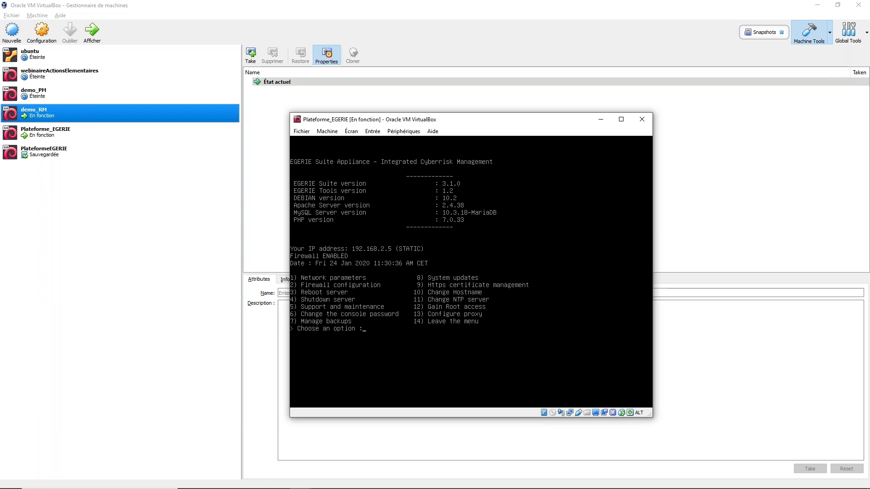
pyautogui.write('13')
pyautogui.press('Return')
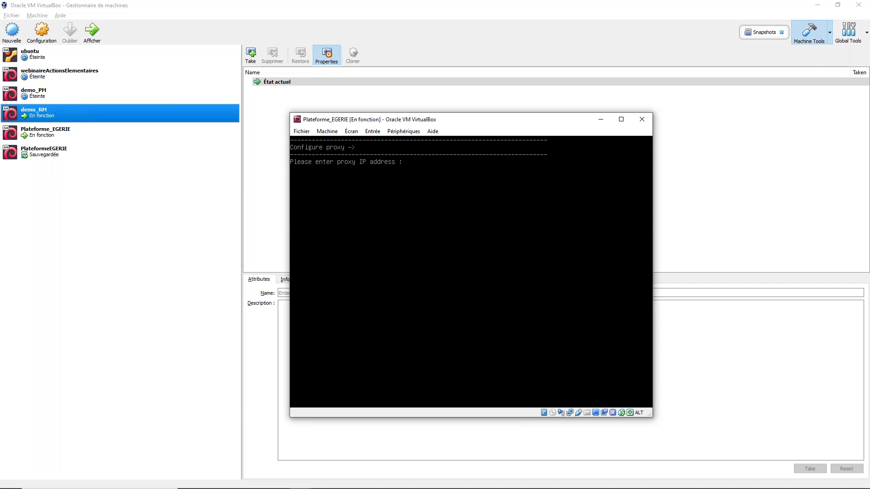
pyautogui.press('Return')
pyautogui.press('Return')
pyautogui.press('Return')
pyautogui.press('Return')
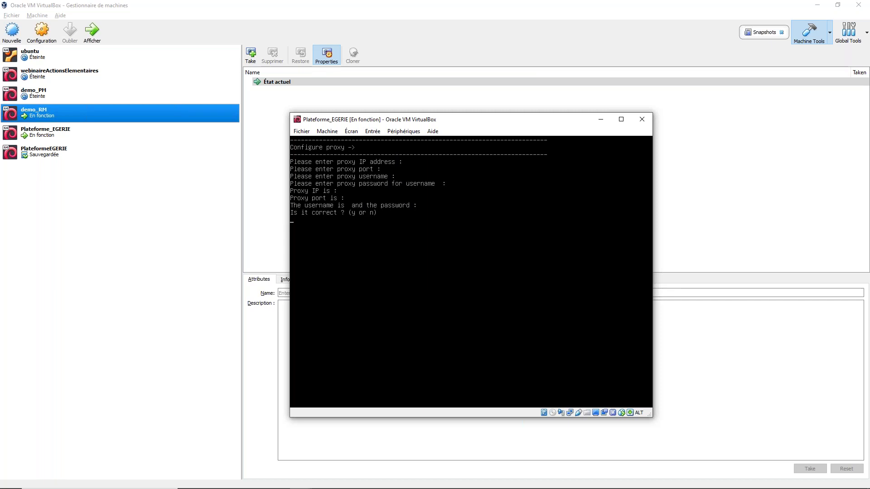
pyautogui.write('n')
pyautogui.press('Return')
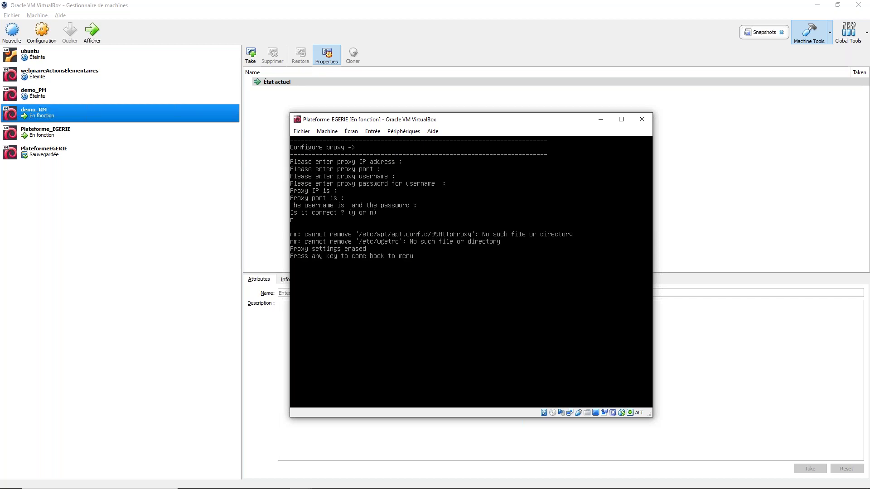
pyautogui.press('Return')
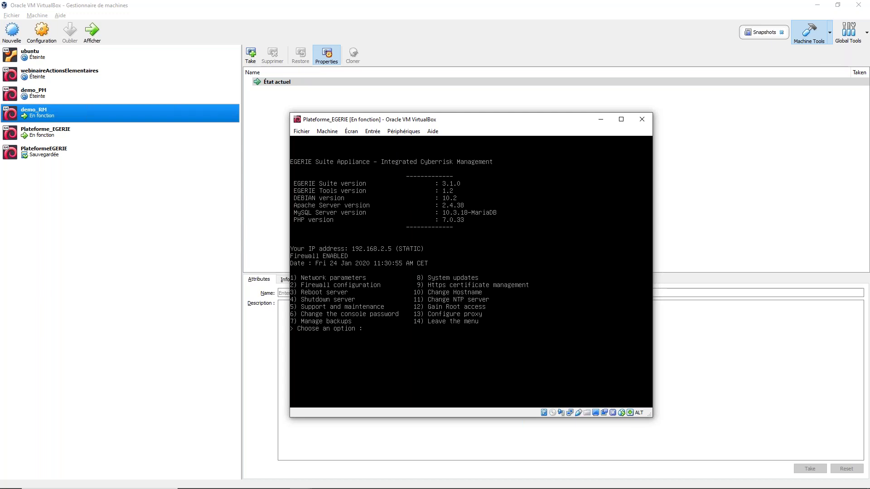
# Step: Power off demo_RM via Fermer > Éteindre, confirming with Extinction
pyautogui.click(53, 114)
pyautogui.rightClick(53, 114)
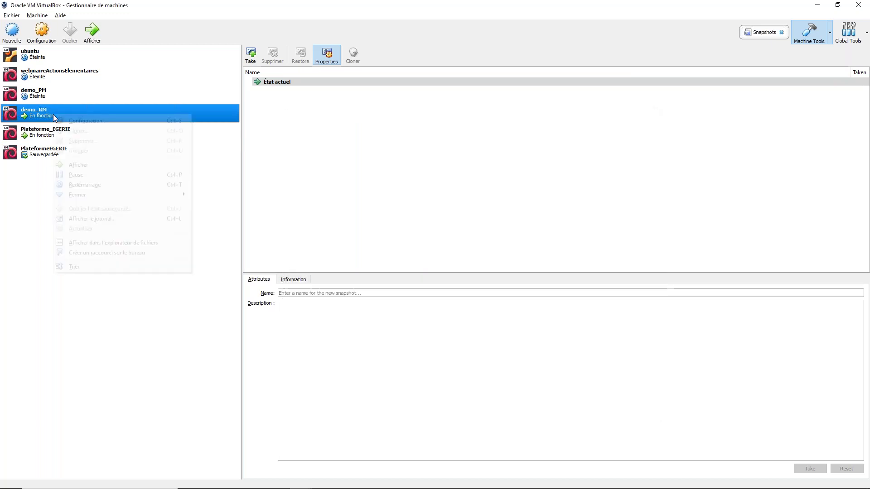
pyautogui.moveTo(185, 197)
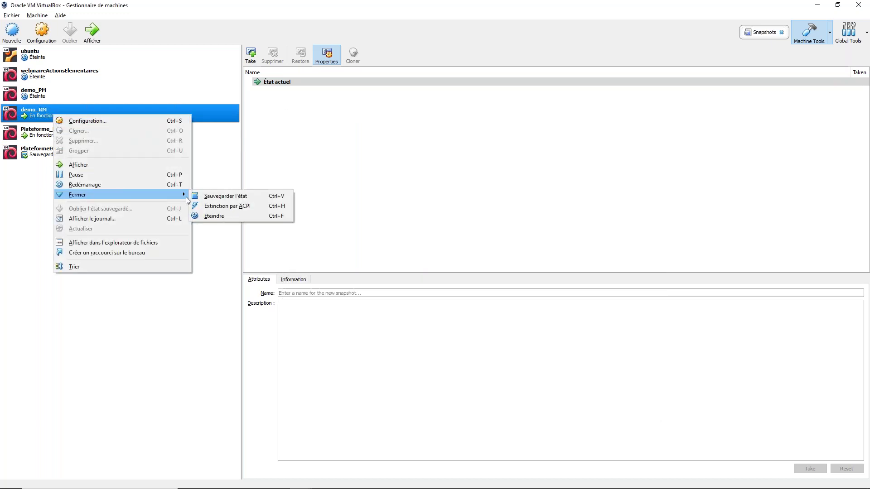
pyautogui.click(209, 217)
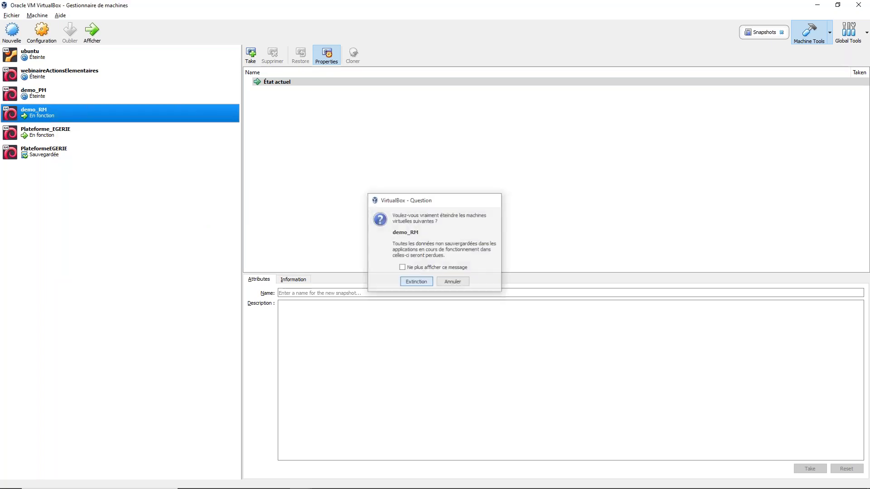
pyautogui.press('Return')
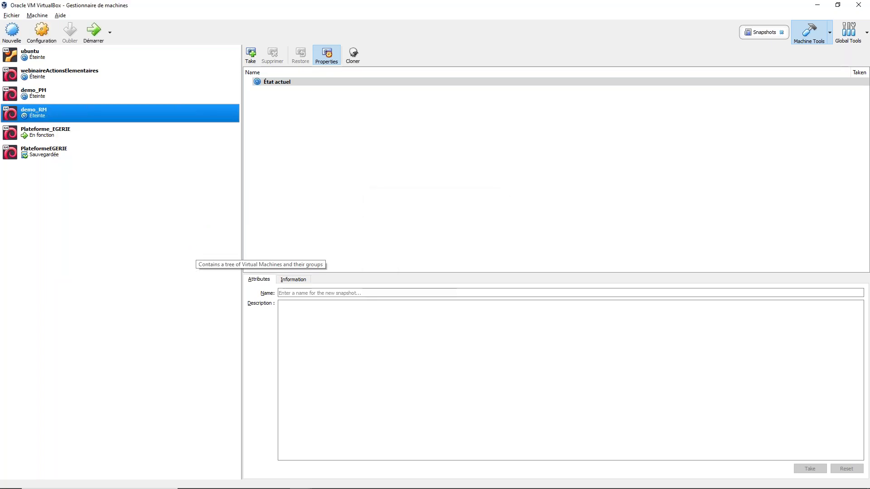
pyautogui.hotkey('alt', 'Tab')
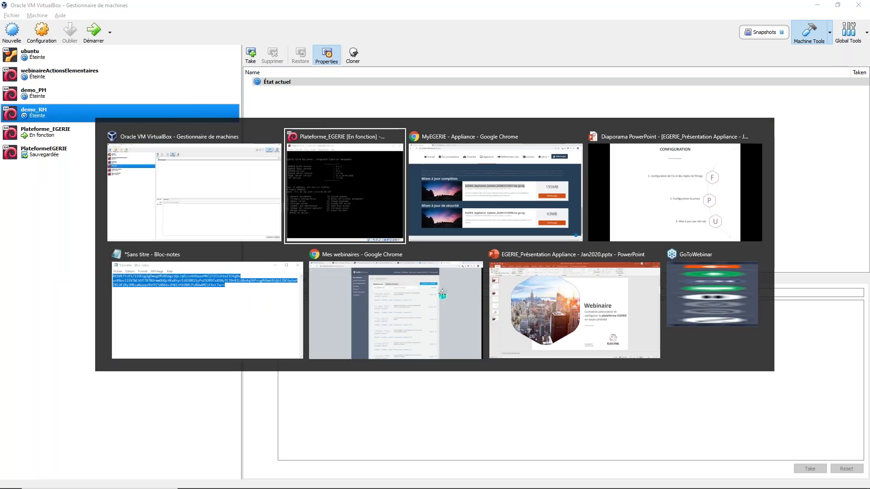
# Step: Bring the PowerPoint slideshow back on the CONFIGURATION slide 5
pyautogui.hotkey('alt', 'Tab')
pyautogui.hotkey('alt', 'Tab')
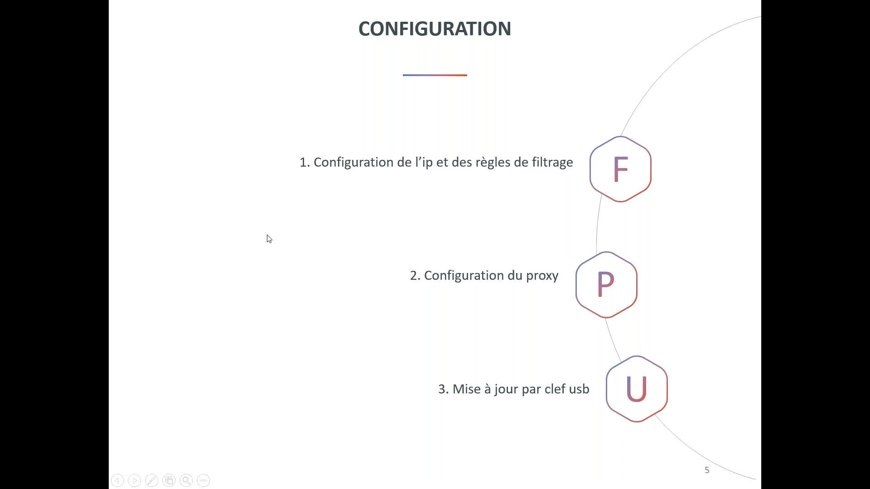
pyautogui.hotkey('alt', 'Tab')
pyautogui.hotkey('alt', 'Tab')
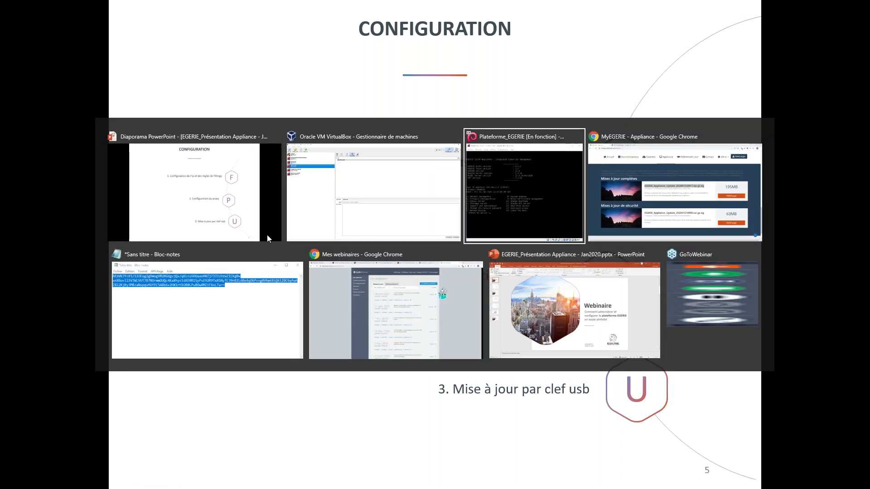
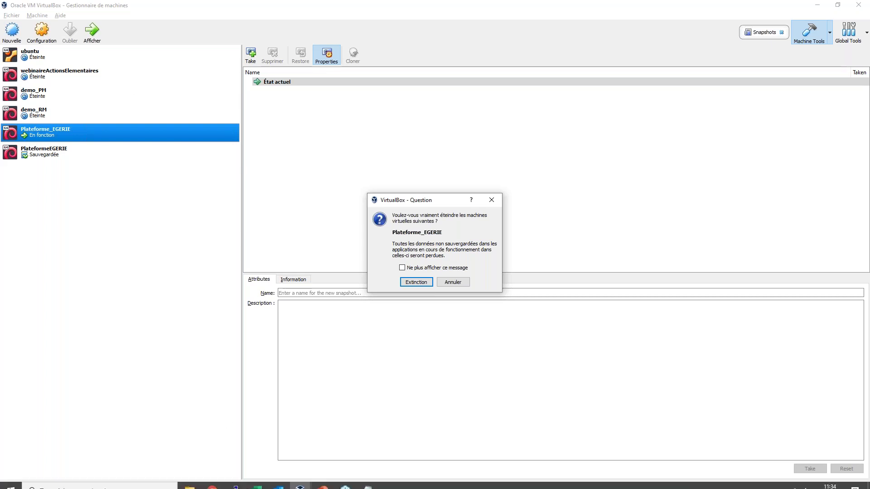
# Step: Power off Plateforme_EGERIE instead of saving its state, then select webinaireActionsElementaires
pyautogui.click(296, 480)
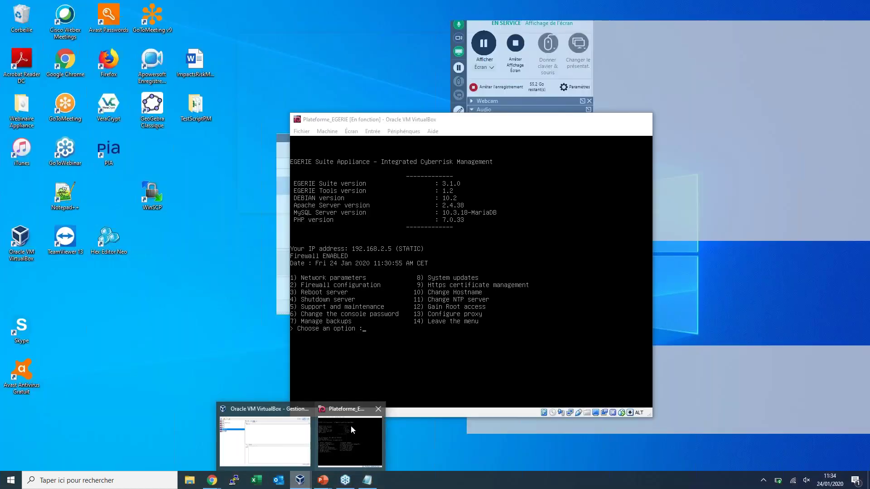
pyautogui.click(351, 425)
pyautogui.click(643, 119)
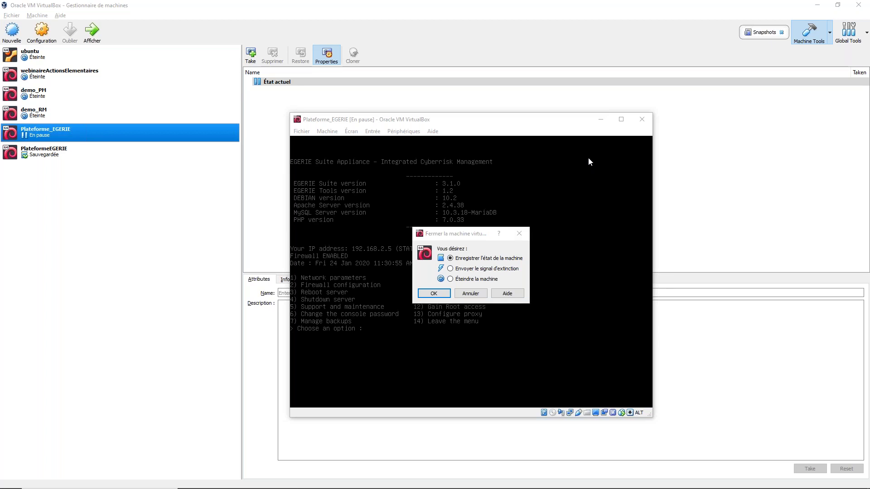
pyautogui.click(475, 279)
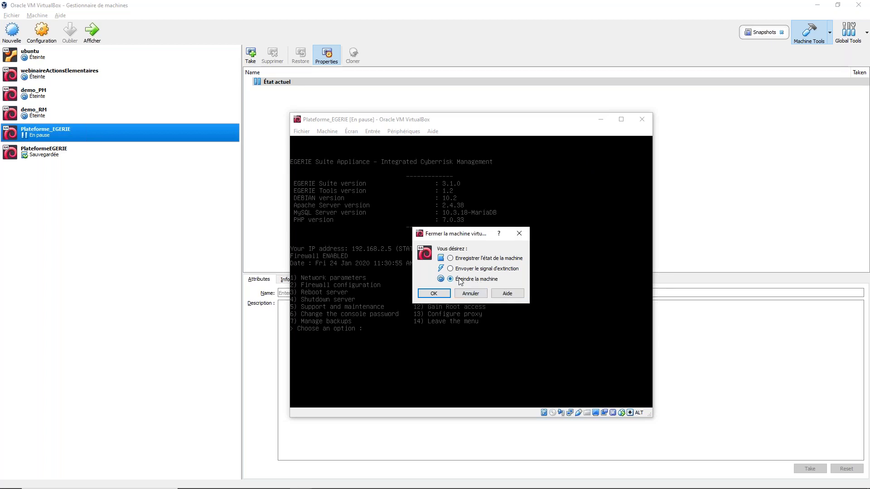
pyautogui.click(433, 294)
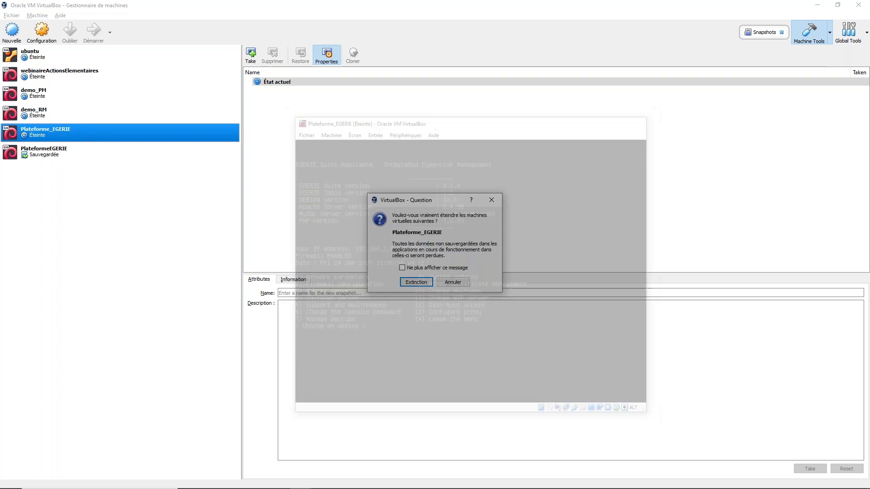
pyautogui.click(495, 204)
pyautogui.click(64, 72)
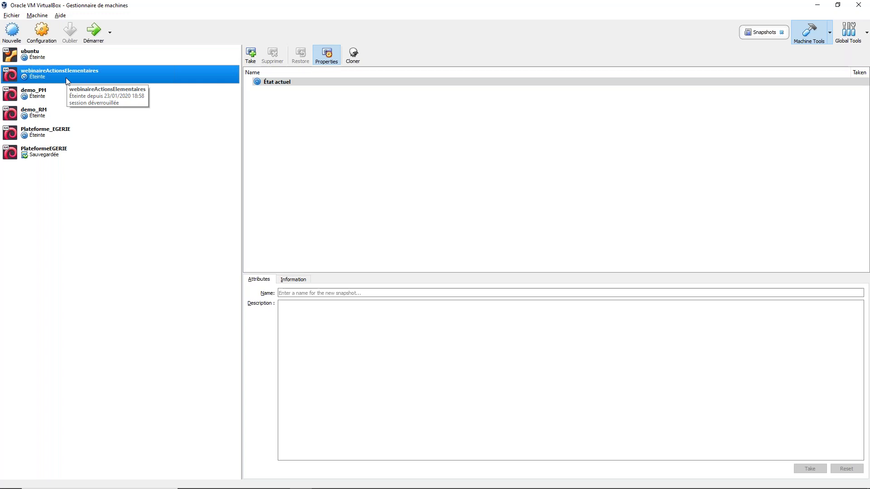
# Step: Start webinaireActionsElementaires and log in at its console as egerie with the password
pyautogui.click(98, 37)
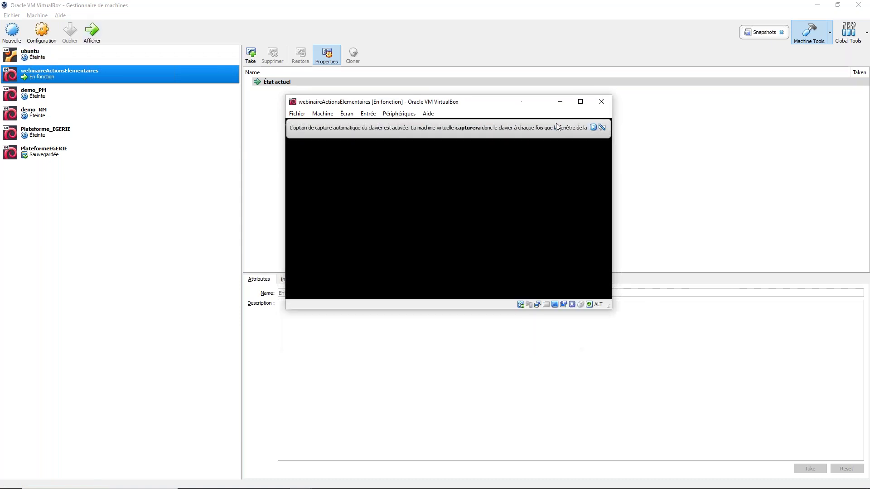
pyautogui.click(593, 127)
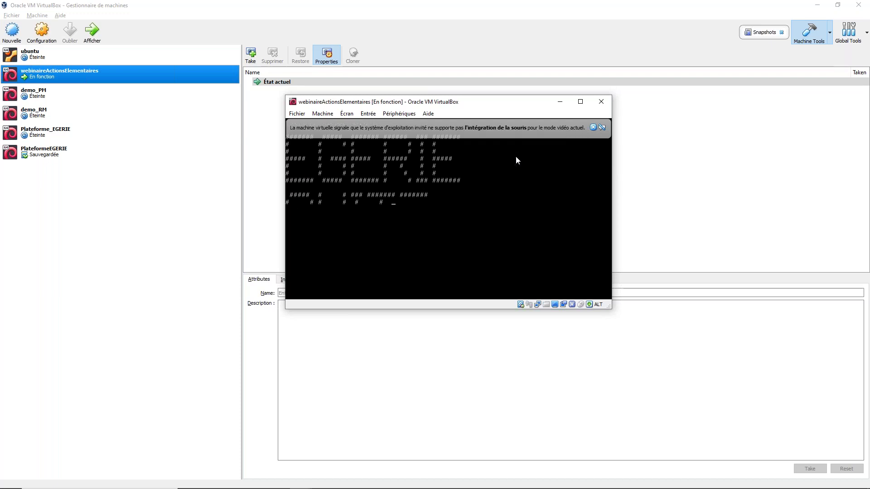
pyautogui.write('egerie')
pyautogui.press('Return')
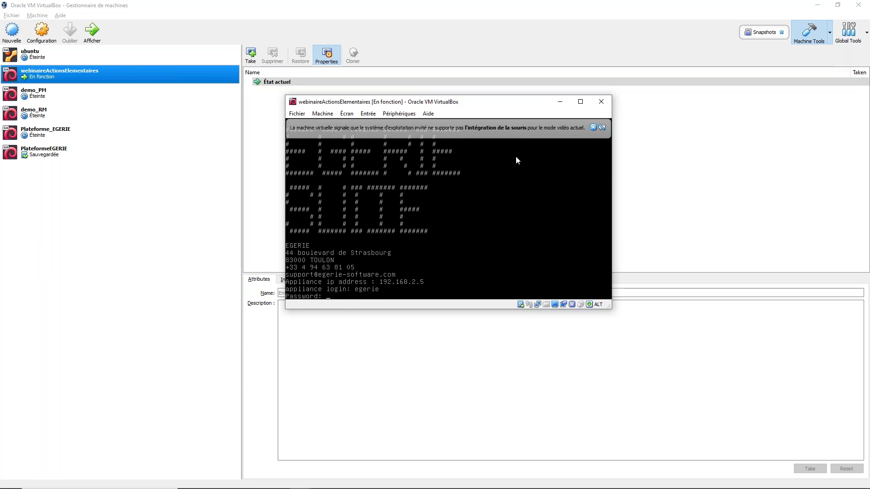
pyautogui.press('Return')
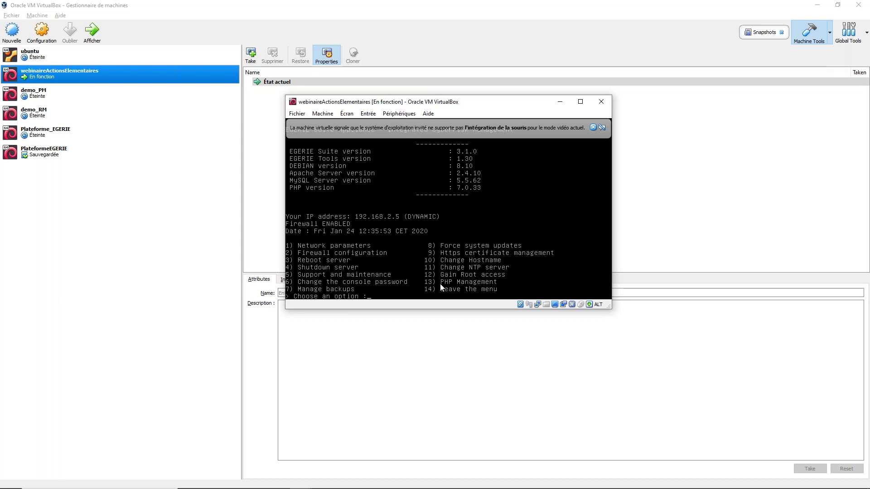
# Step: Upgrade the appliance to PHP7 through menu option 13 and return to the main menu
pyautogui.write('13')
pyautogui.press('Return')
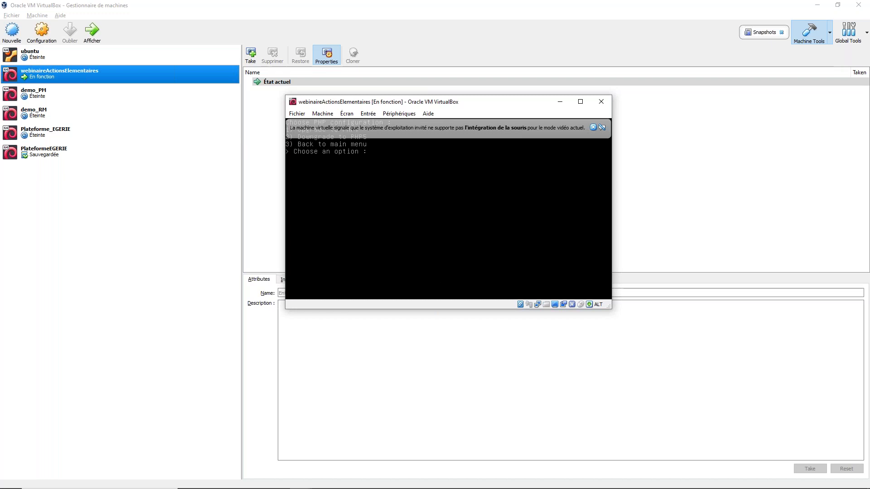
pyautogui.click(594, 127)
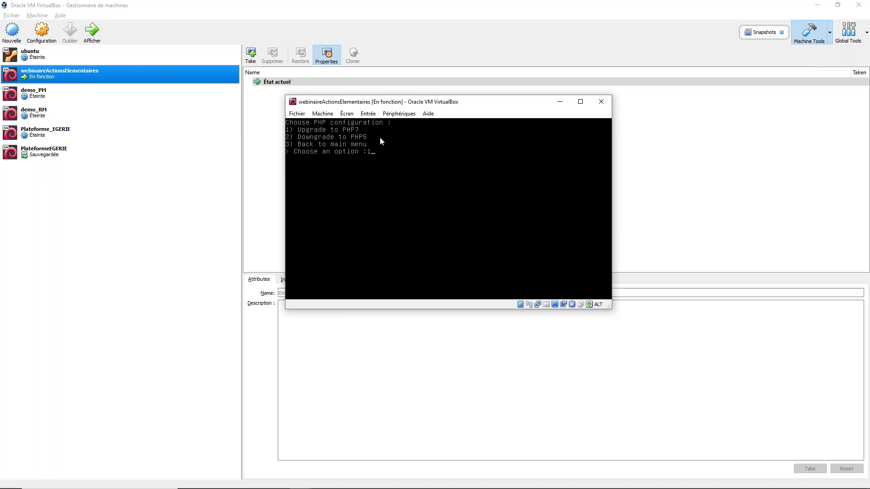
pyautogui.write('1')
pyautogui.press('Return')
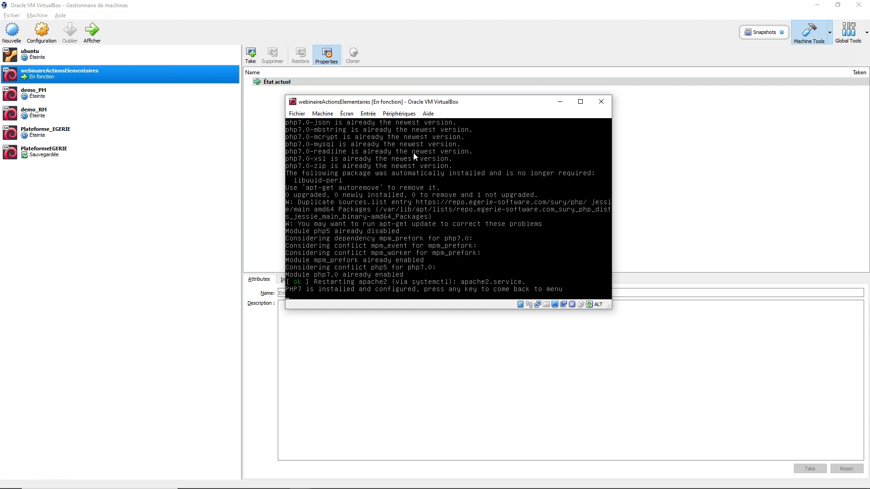
pyautogui.press('Return')
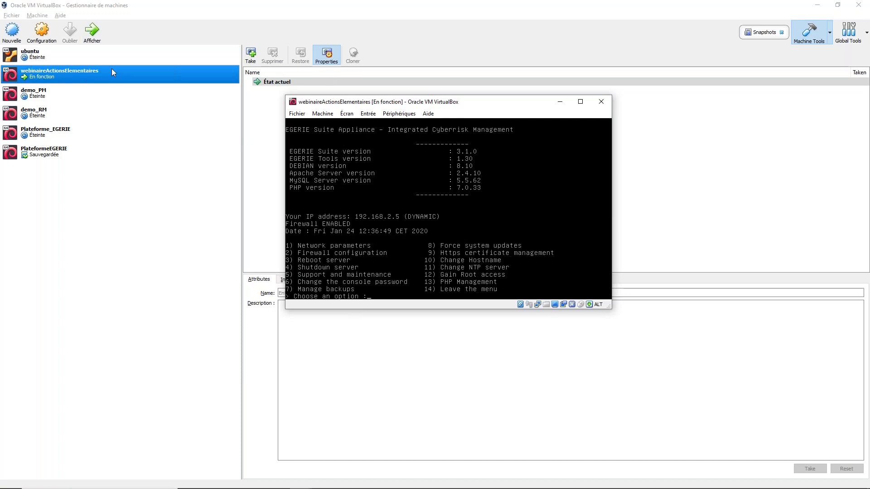
pyautogui.click(45, 34)
pyautogui.click(45, 34)
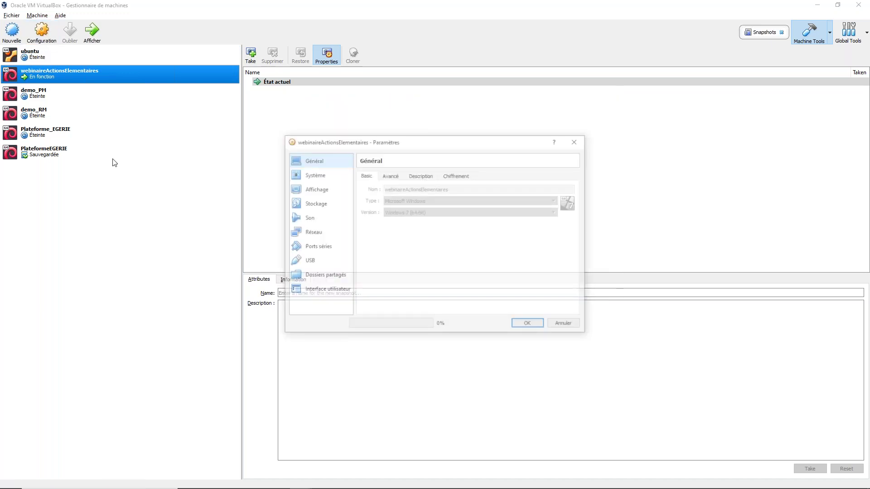
pyautogui.click(312, 232)
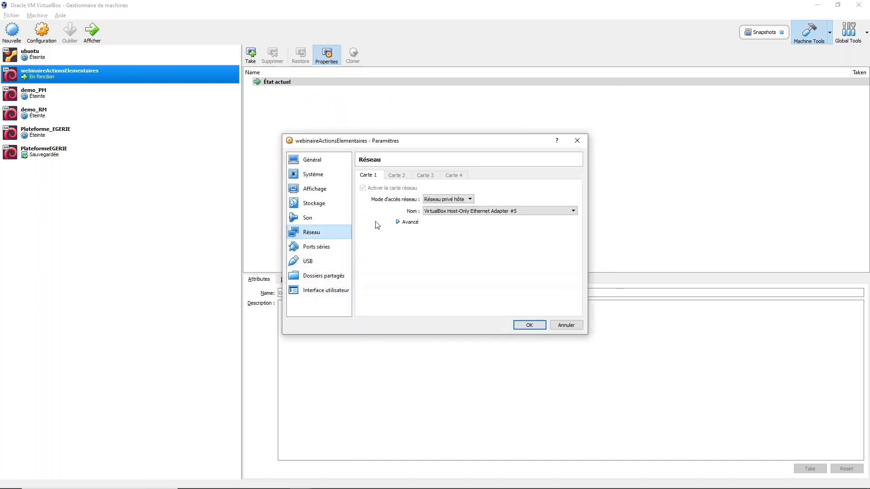
pyautogui.click(467, 200)
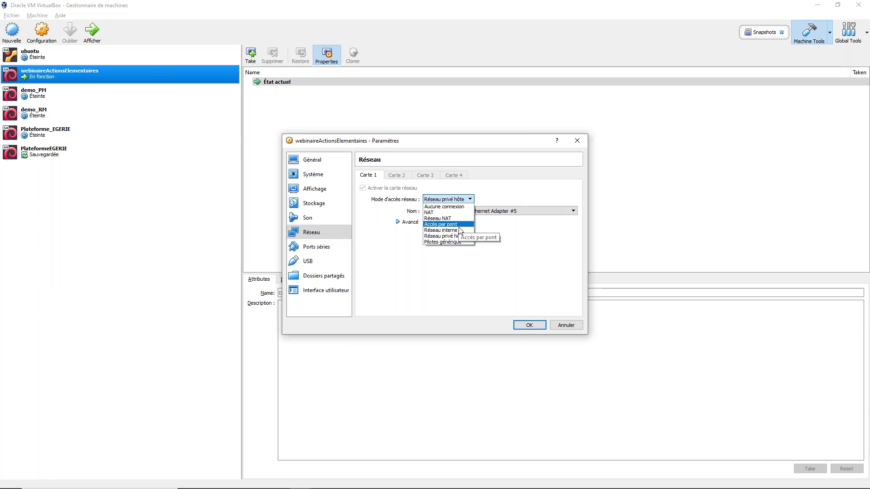
pyautogui.click(538, 285)
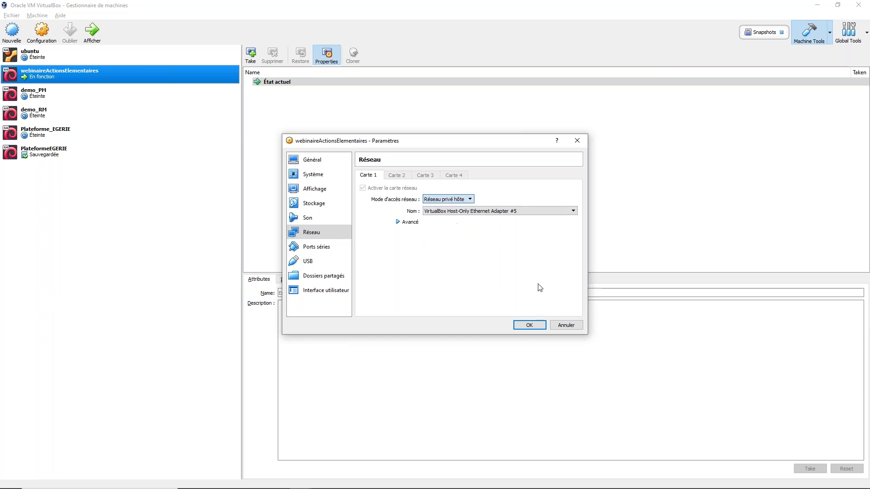
pyautogui.click(577, 143)
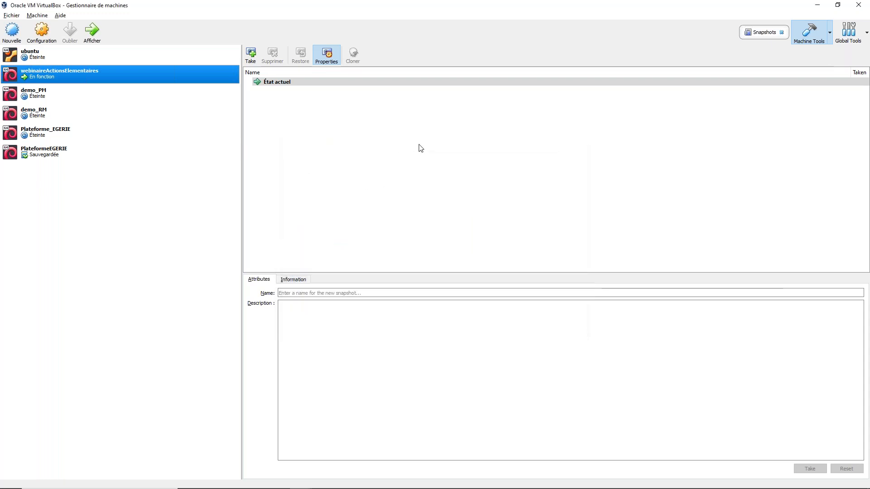
pyautogui.hotkey('alt', 'Tab')
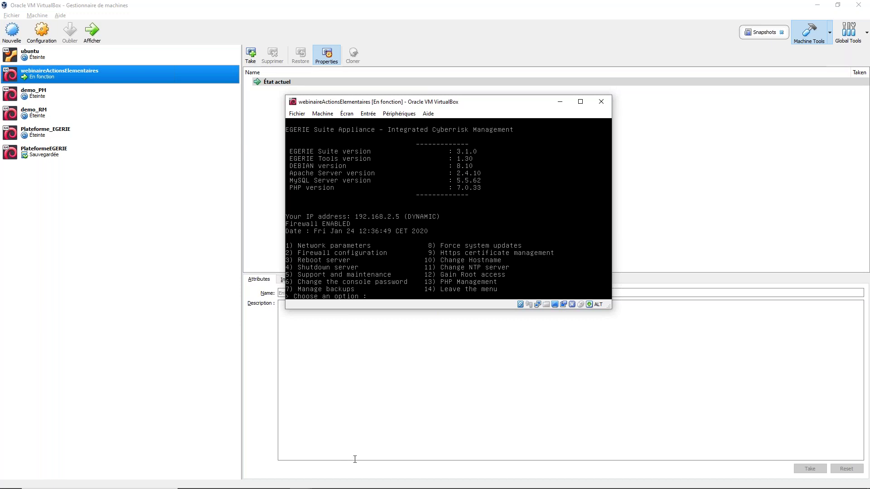
pyautogui.moveTo(215, 485)
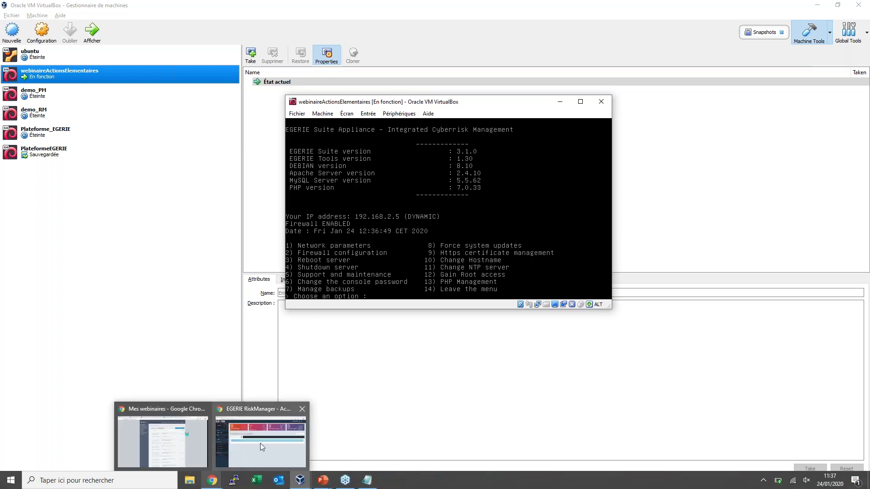
# Step: Switch between the RiskManager browser and appliance console, ending on the MyEGERIE update downloads page
pyautogui.click(260, 442)
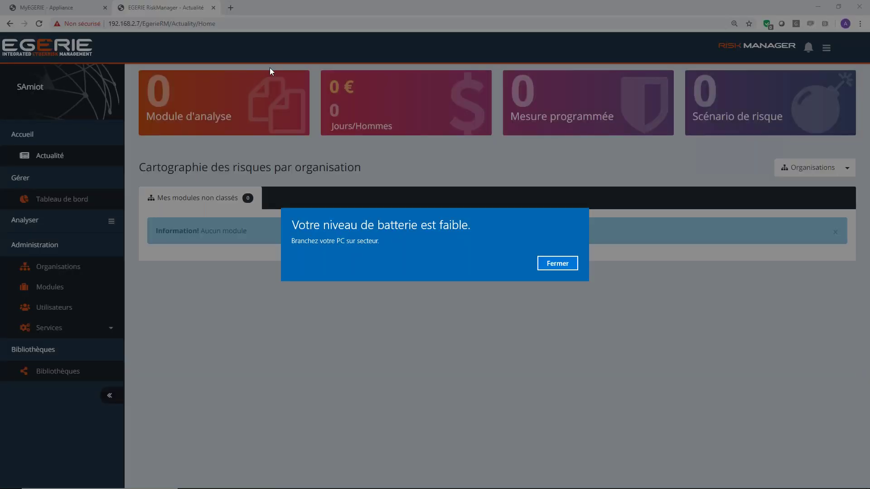
pyautogui.click(557, 263)
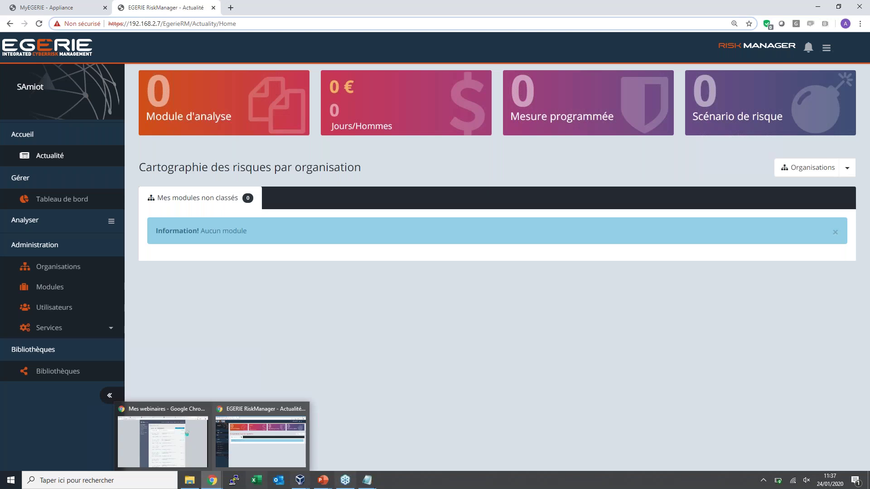
pyautogui.moveTo(300, 481)
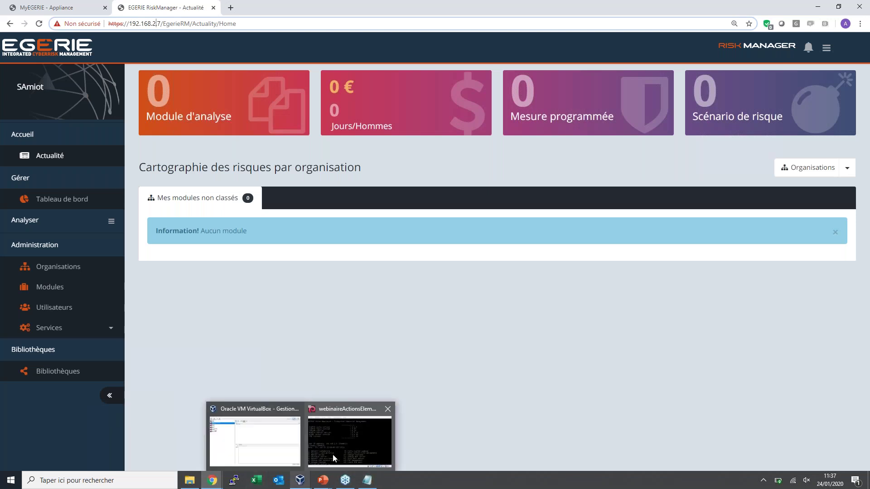
pyautogui.click(334, 458)
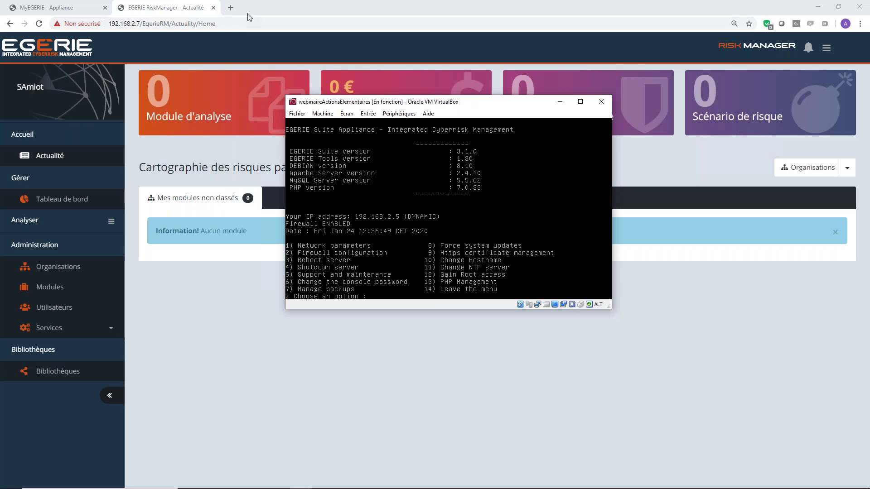
pyautogui.click(193, 28)
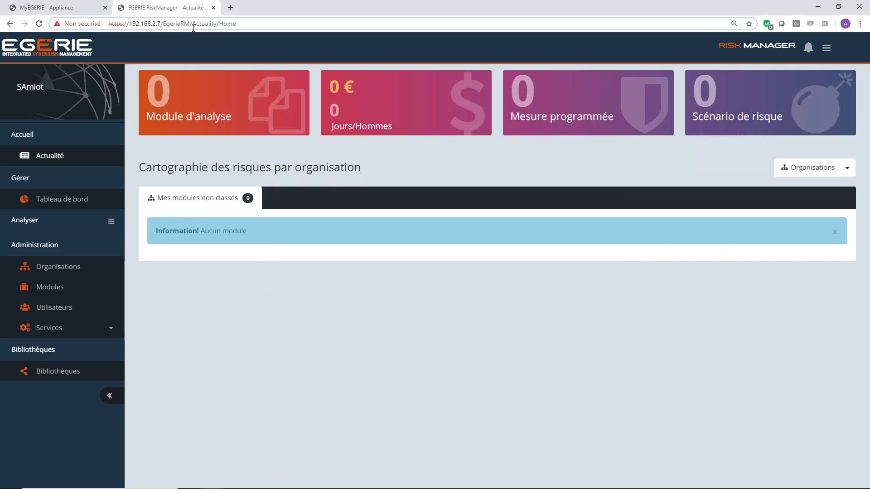
pyautogui.hotkey('ctrl', 'shift', 'Tab')
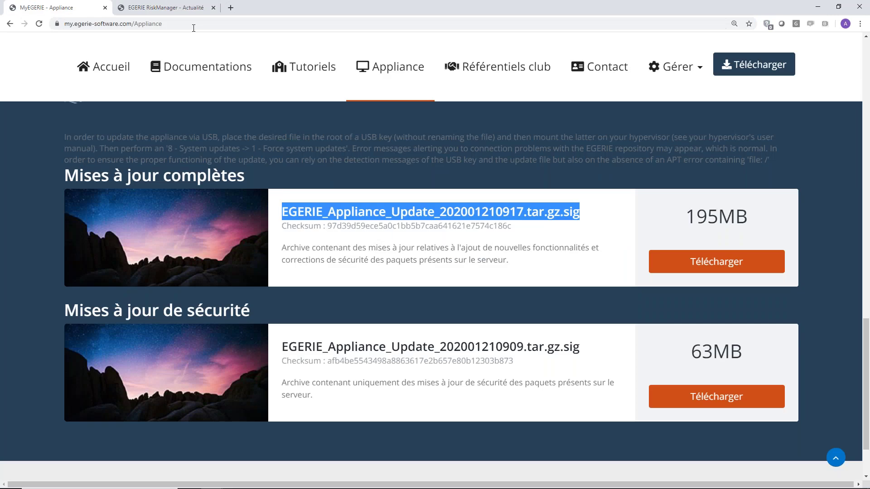
# Step: Load 192.168.2.5 in RiskManager's tab and continue past the certificate warning
pyautogui.hotkey('ctrl', 'Tab')
pyautogui.write('1')
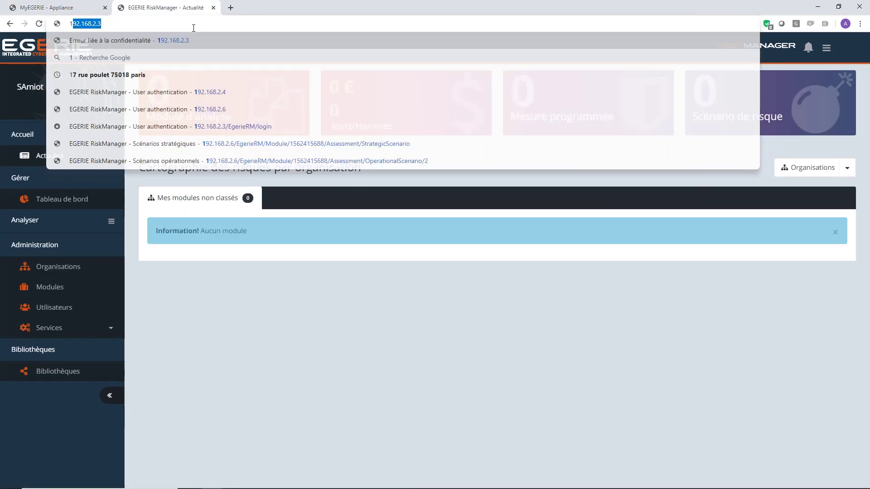
pyautogui.write('92.168.2.5')
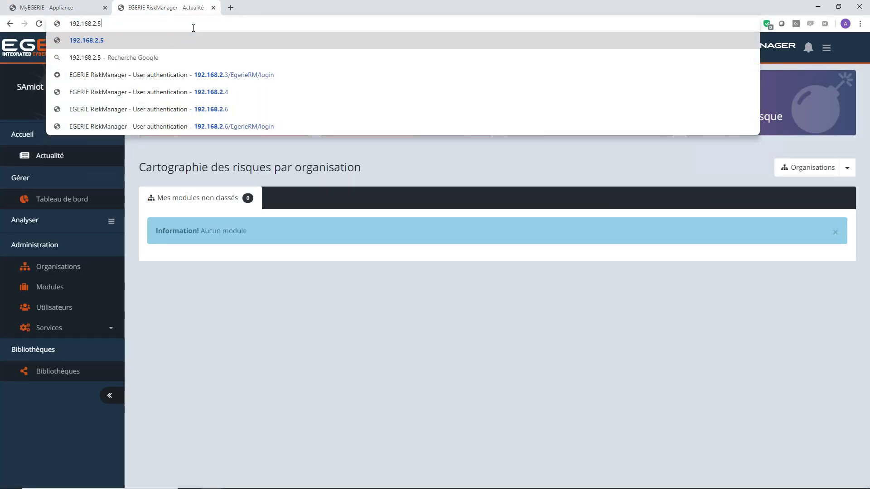
pyautogui.press('Return')
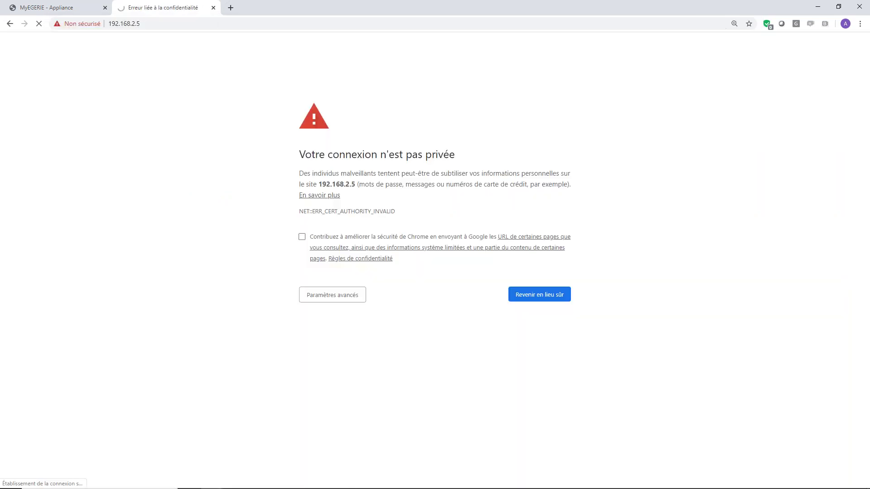
pyautogui.click(332, 295)
pyautogui.click(368, 375)
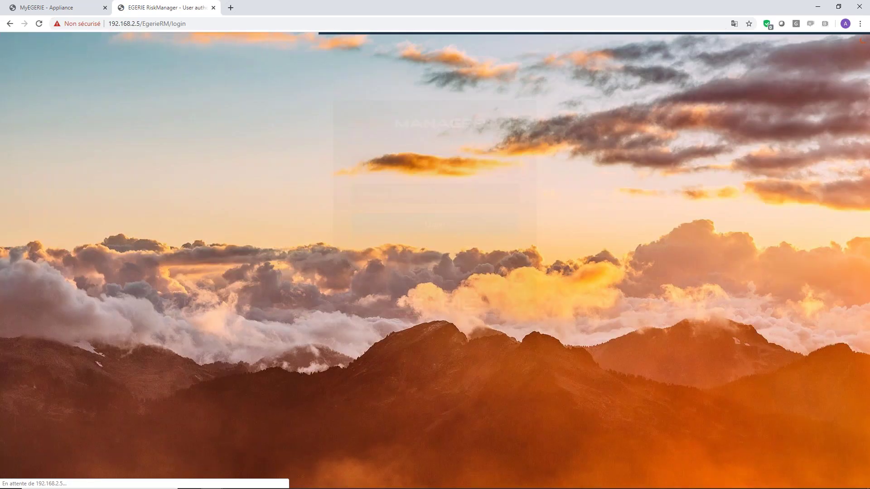
# Step: Log in as RSSI with the account password
pyautogui.write('RSSI')
pyautogui.press('Tab')
pyautogui.write('**********')
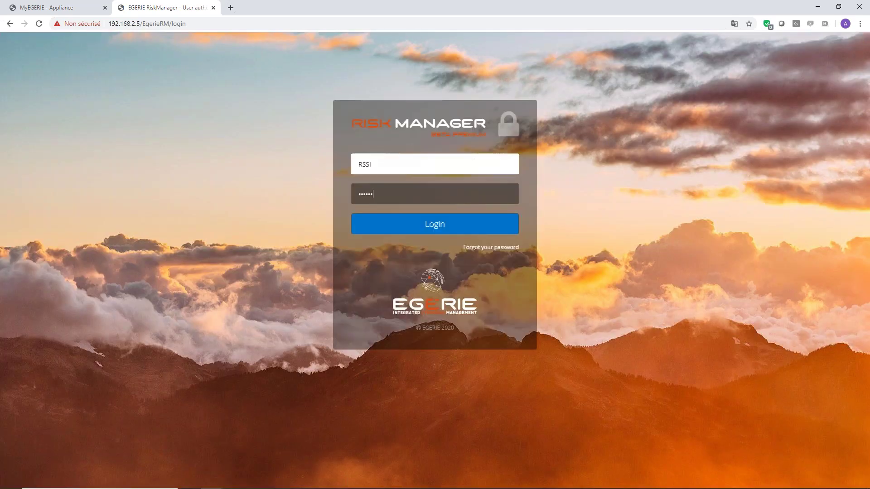
pyautogui.press('Return')
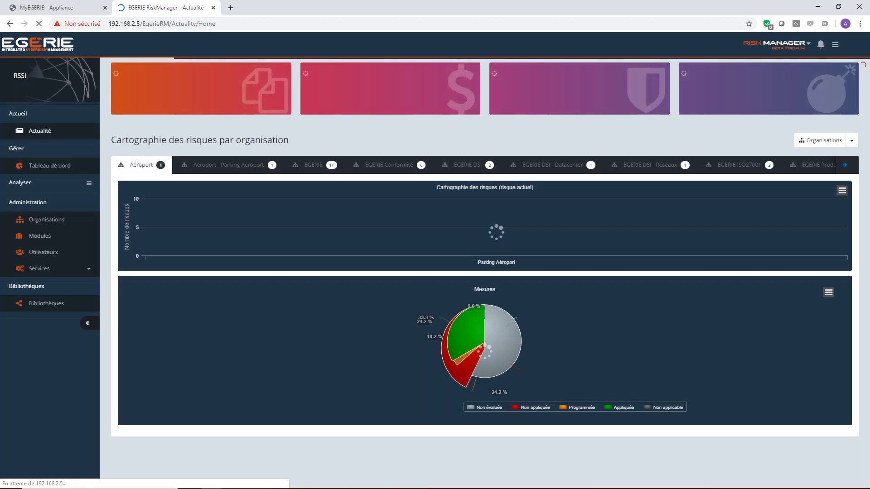
# Step: Open the Backup page under Services and check the user account menu's login warning
pyautogui.click(82, 270)
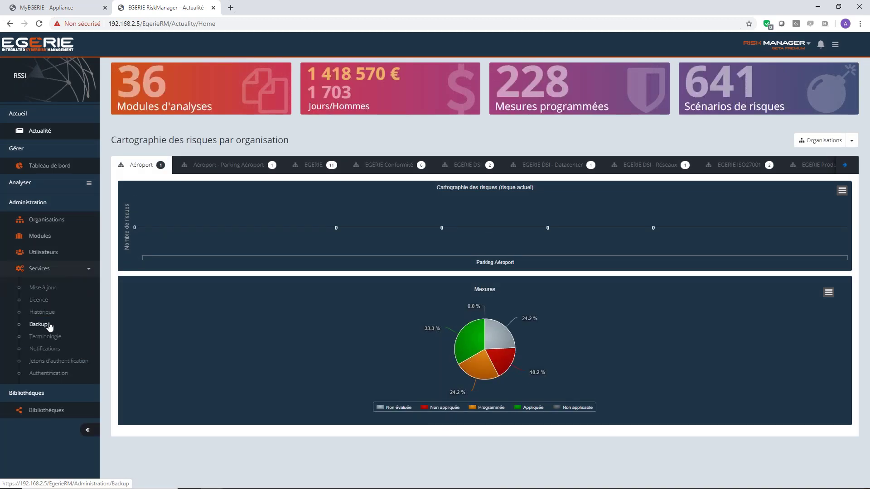
pyautogui.click(50, 326)
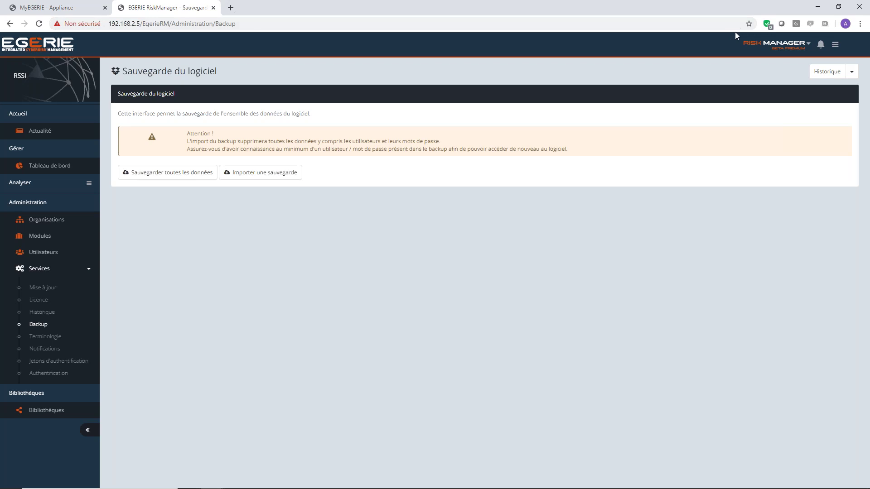
pyautogui.click(836, 46)
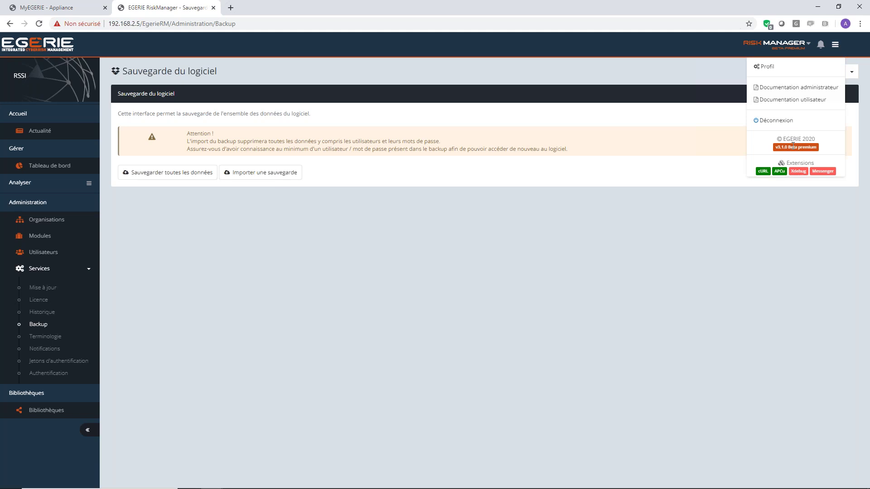
pyautogui.tripleClick(809, 148)
pyautogui.click(808, 120)
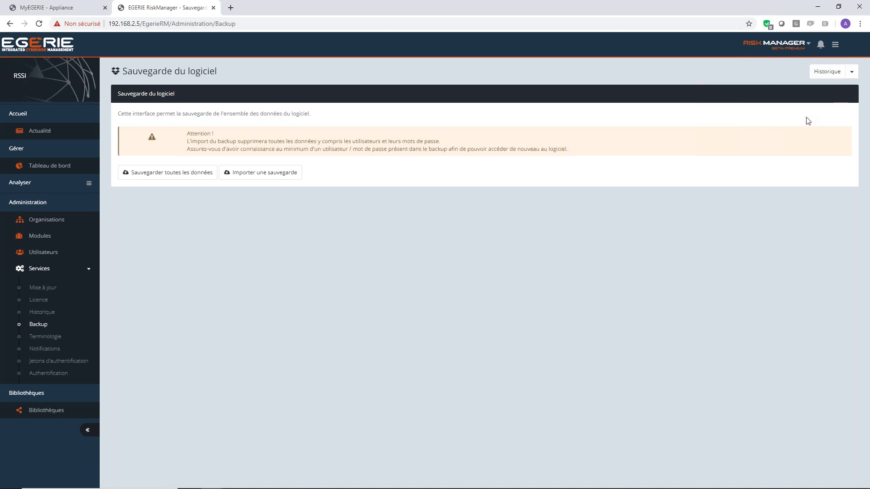
# Step: Glance at the update page, return to Backup, and back up all the software's data
pyautogui.click(61, 288)
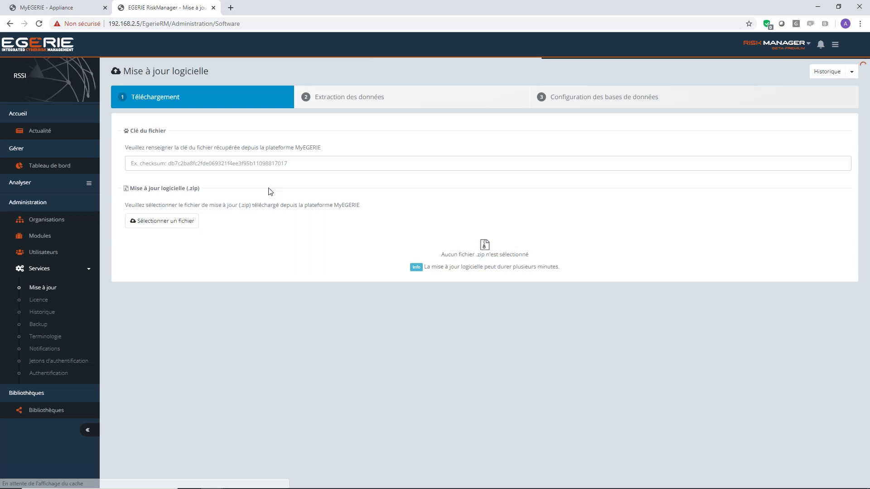
pyautogui.click(43, 326)
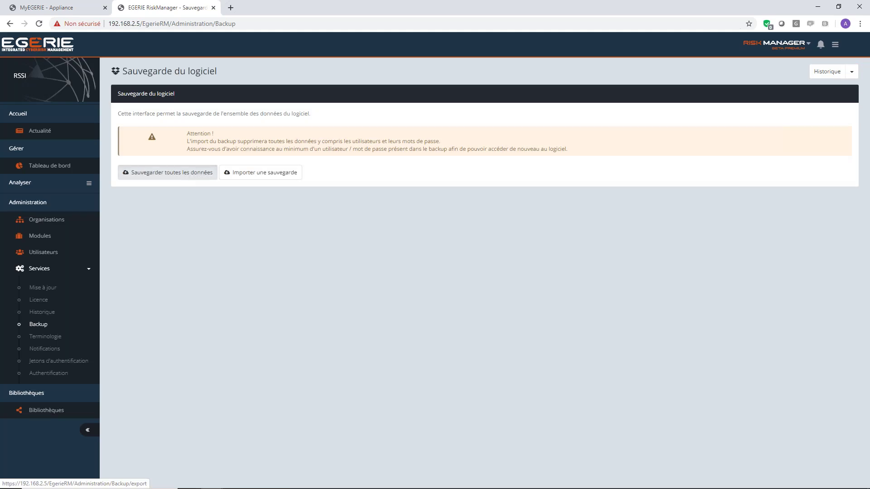
pyautogui.click(167, 172)
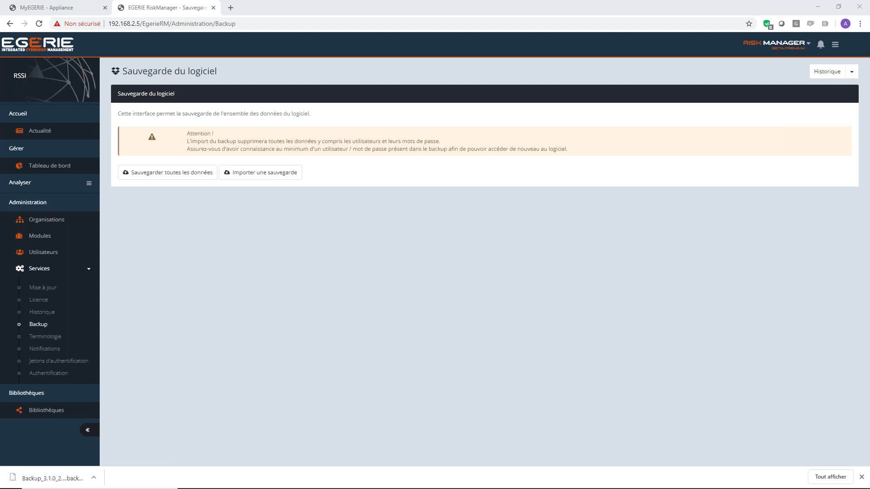
# Step: Try importing the downloaded backup in the restore dialog, then cancel after the error
pyautogui.click(279, 173)
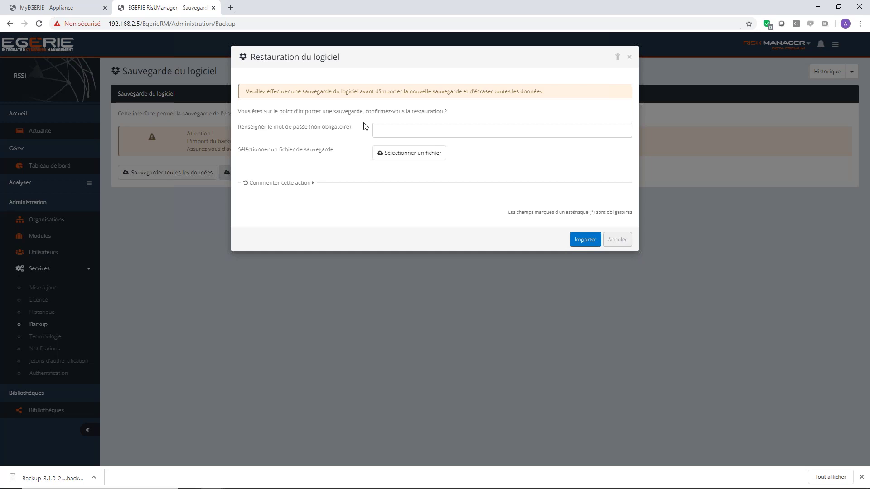
pyautogui.click(583, 240)
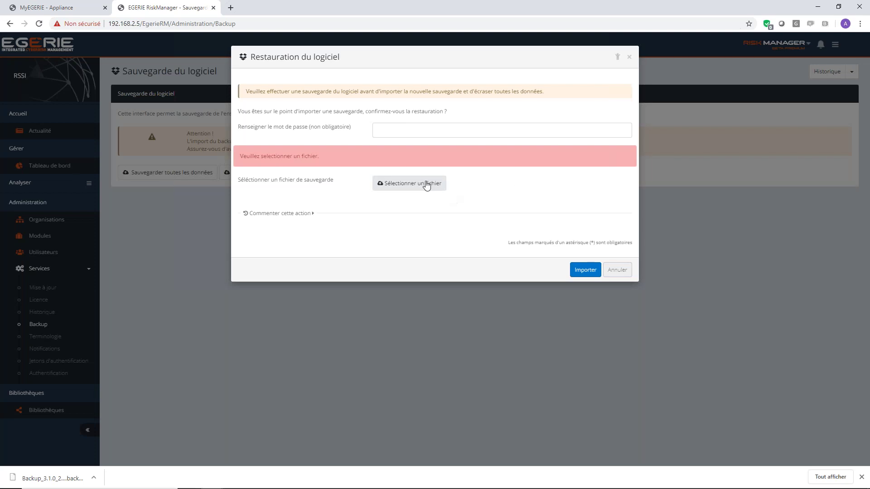
pyautogui.click(426, 185)
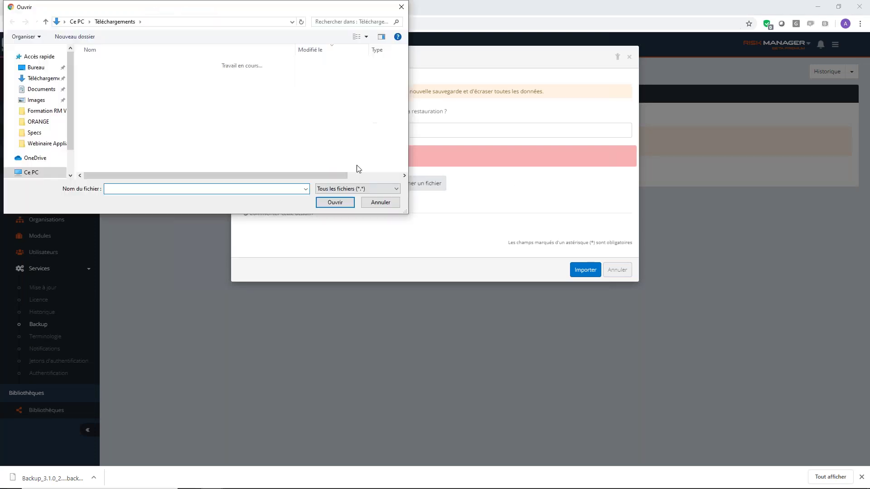
pyautogui.doubleClick(164, 76)
pyautogui.click(585, 269)
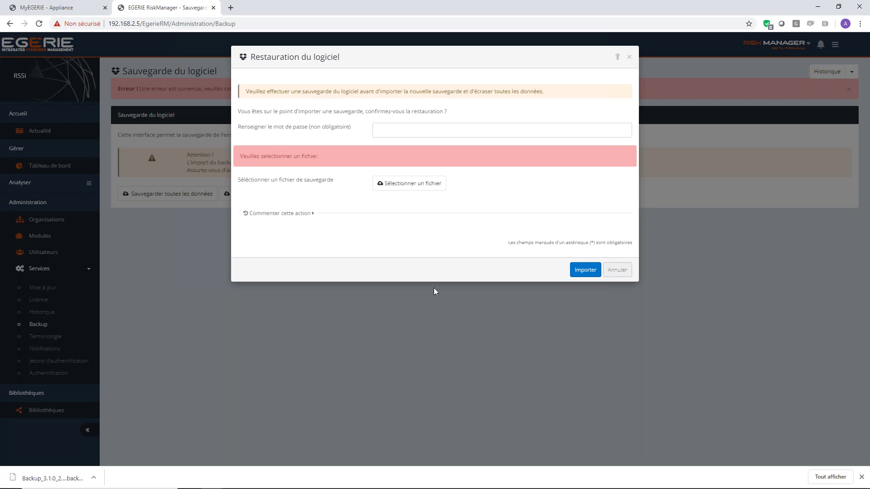
pyautogui.click(617, 269)
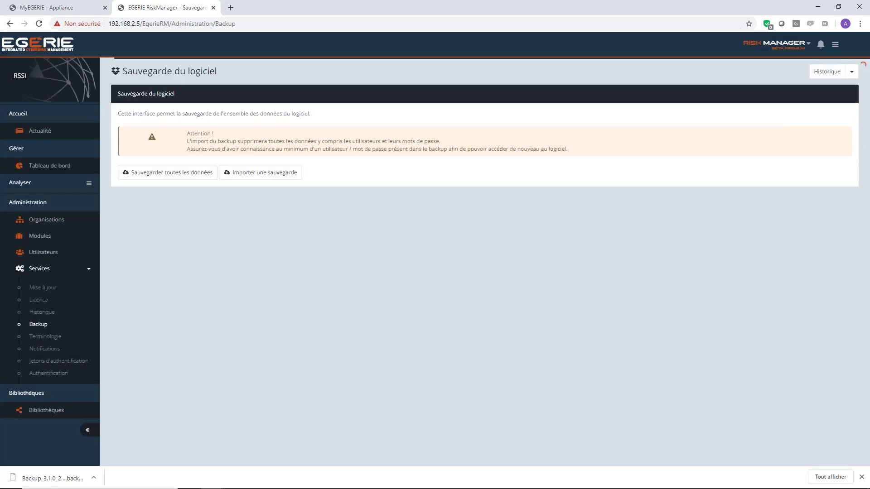
# Step: Reselect Backup_3.1.0_20200124.backup, cancel the restore, and return to PowerPoint slide 6
pyautogui.click(286, 174)
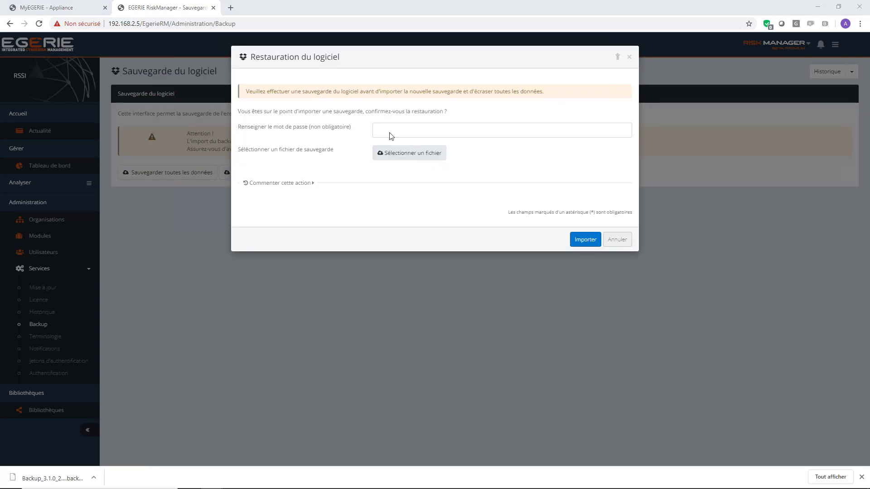
pyautogui.click(409, 152)
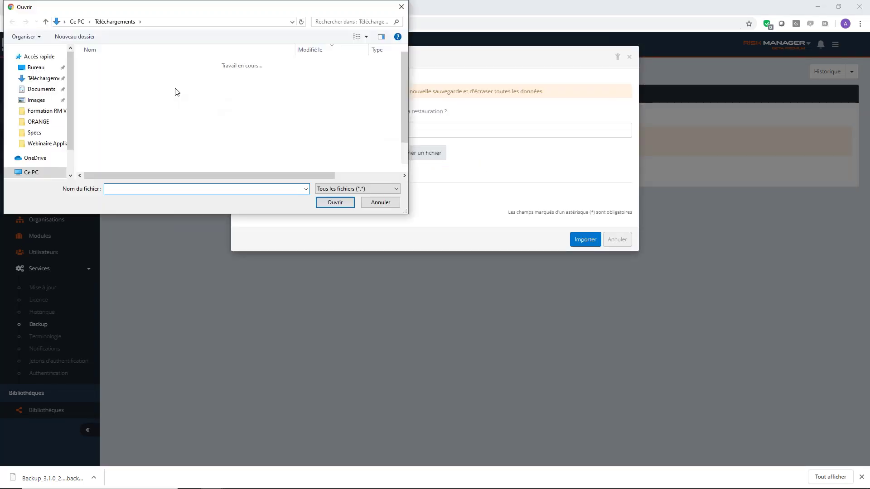
pyautogui.doubleClick(166, 76)
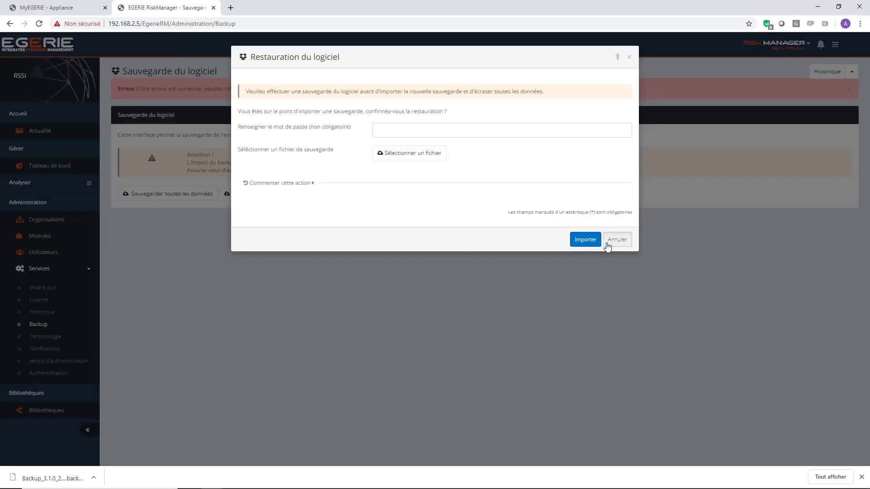
pyautogui.click(607, 245)
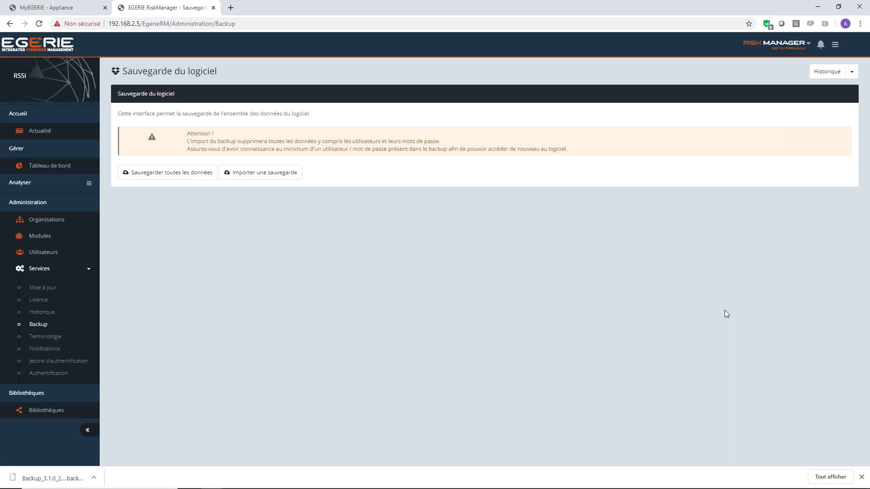
pyautogui.hotkey('alt', 'Tab')
pyautogui.hotkey('alt', 'Tab')
pyautogui.hotkey('alt', 'Tab')
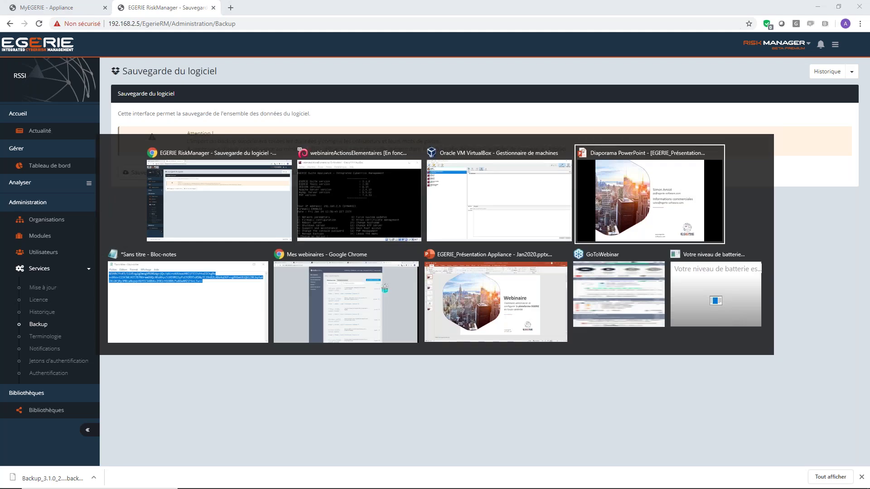
pyautogui.press('Left')
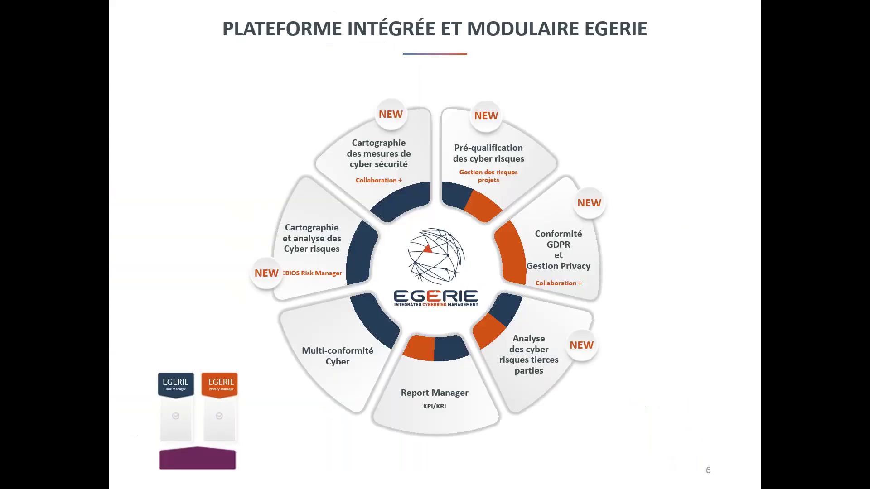